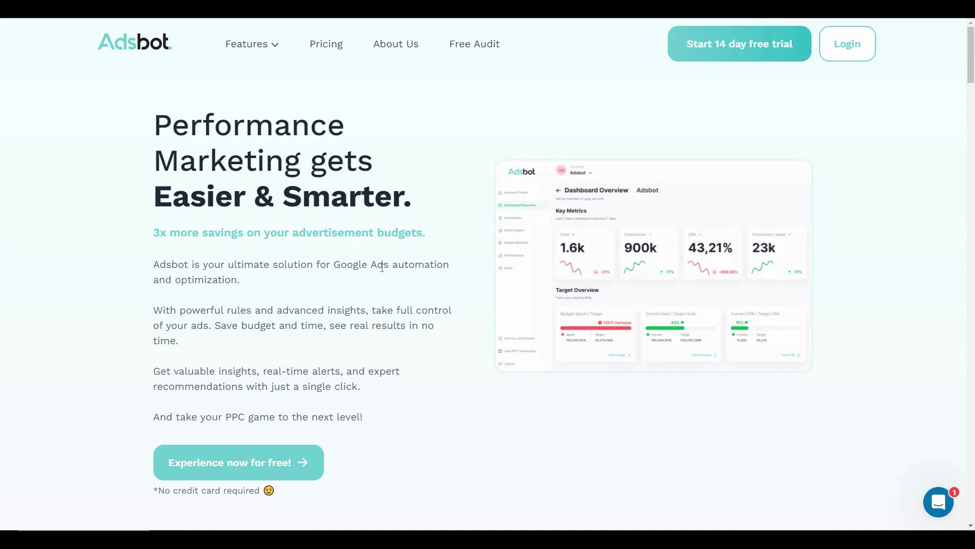
{"action": "scroll", "coordinate": [381, 267], "scroll_direction": "down", "scroll_amount": 3}
{"action": "scroll", "coordinate": [361, 283], "scroll_direction": "down", "scroll_amount": 2}
{"action": "scroll", "coordinate": [344, 292], "scroll_direction": "down", "scroll_amount": 3}
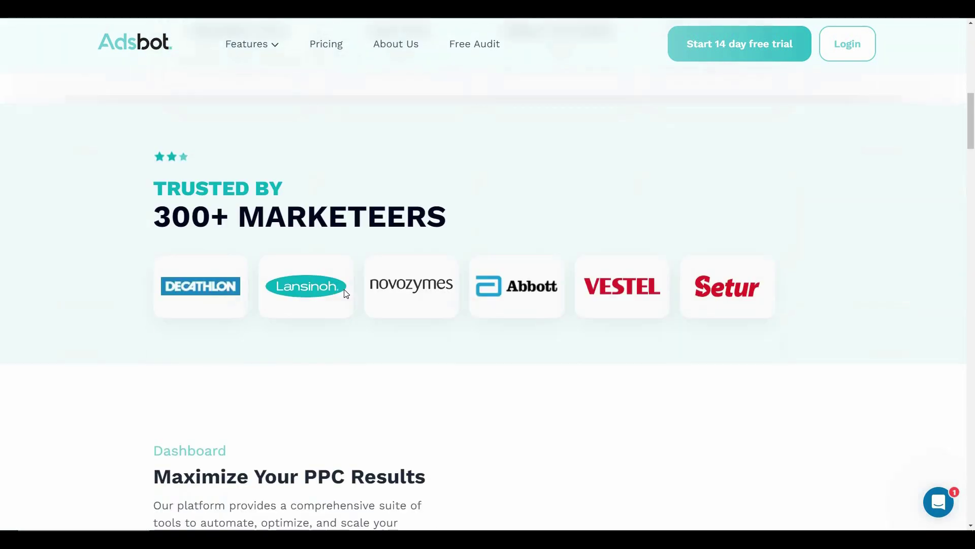
{"action": "scroll", "coordinate": [344, 289], "scroll_direction": "down", "scroll_amount": 3}
{"action": "scroll", "coordinate": [343, 291], "scroll_direction": "down", "scroll_amount": 1}
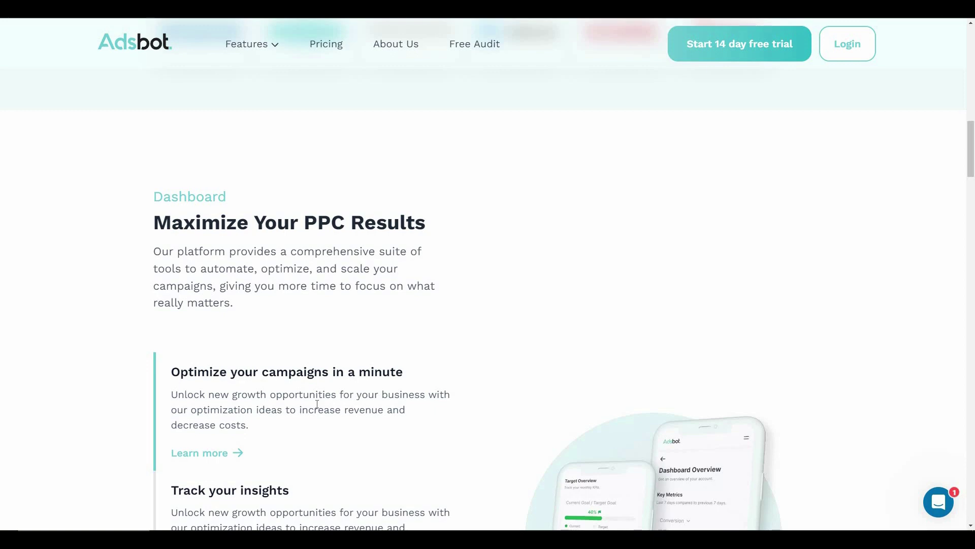
{"action": "scroll", "coordinate": [342, 392], "scroll_direction": "down", "scroll_amount": 4}
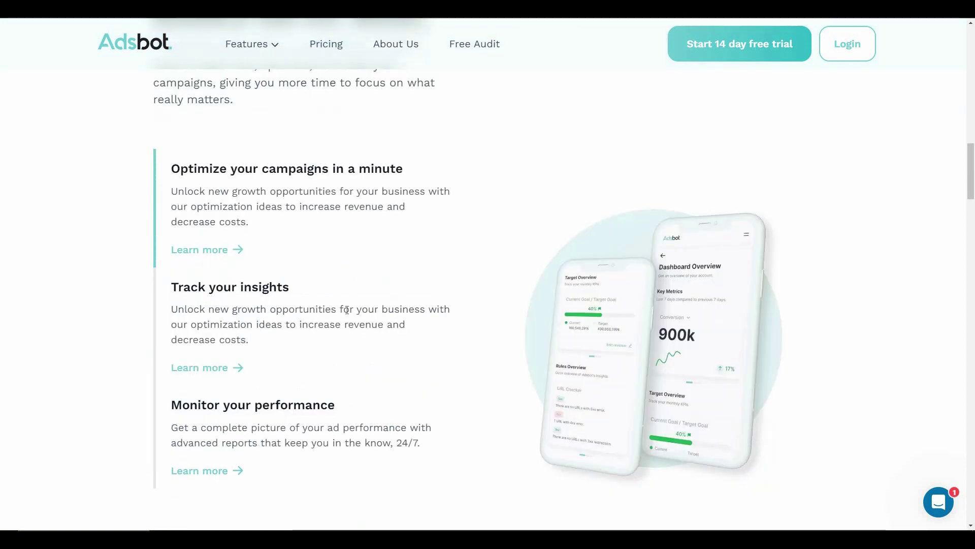
{"action": "scroll", "coordinate": [345, 310], "scroll_direction": "down", "scroll_amount": 2}
{"action": "scroll", "coordinate": [329, 334], "scroll_direction": "down", "scroll_amount": 6}
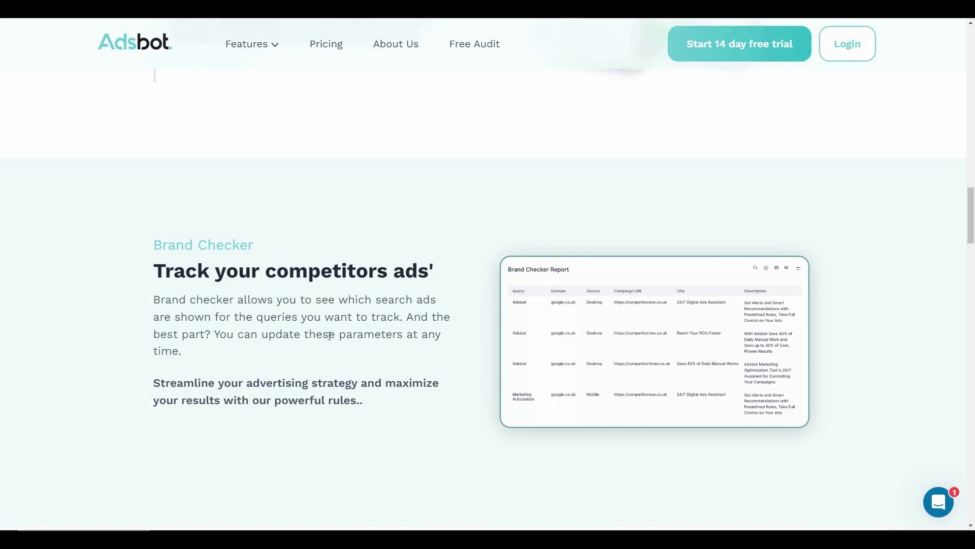
{"action": "scroll", "coordinate": [160, 361], "scroll_direction": "down", "scroll_amount": 3}
{"action": "scroll", "coordinate": [404, 295], "scroll_direction": "down", "scroll_amount": 5}
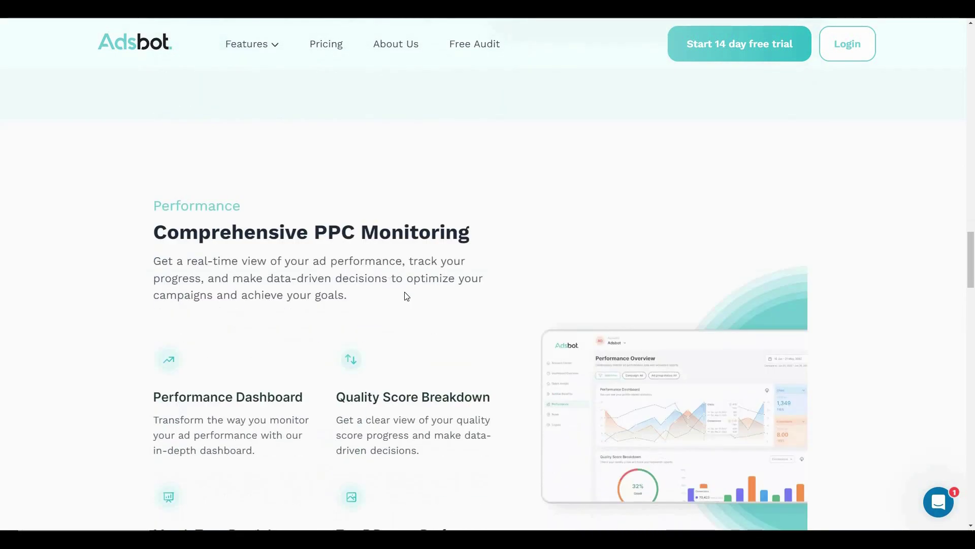
{"action": "scroll", "coordinate": [280, 298], "scroll_direction": "down", "scroll_amount": 3}
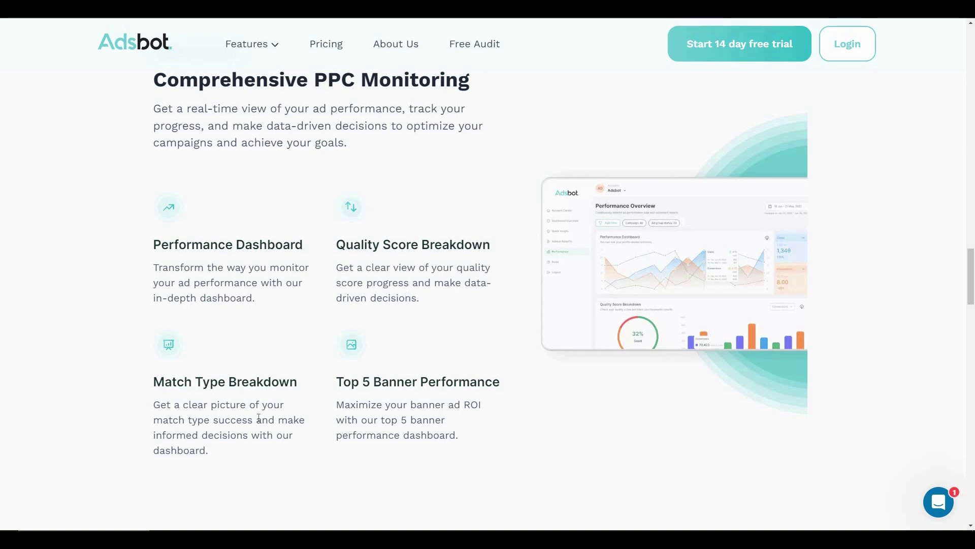
{"action": "scroll", "coordinate": [460, 383], "scroll_direction": "down", "scroll_amount": 7}
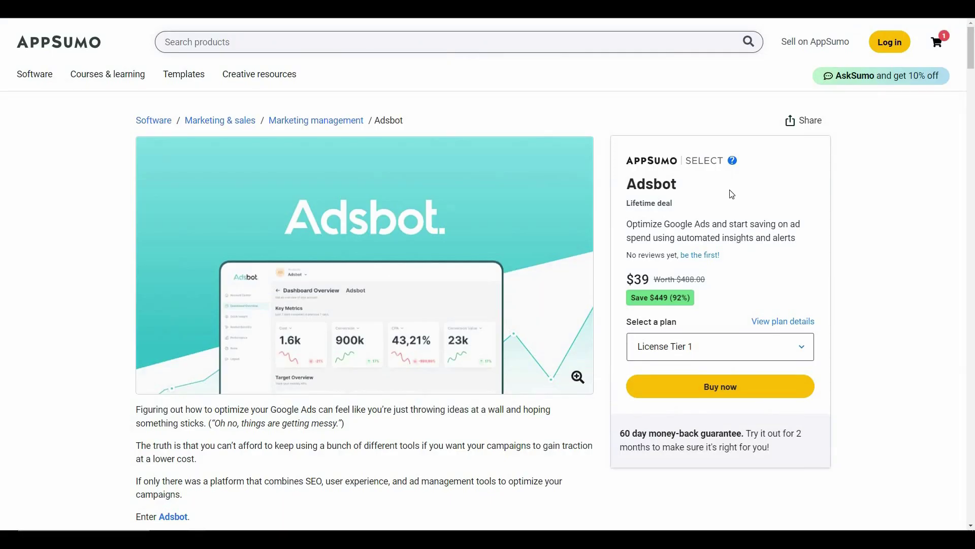
Step: Select and then deselect the 'Lifetime deal' text on the AppSumo Adsbot deal page
{"action": "triple_click", "coordinate": [660, 203]}
{"action": "left_click", "coordinate": [661, 201]}
{"action": "scroll", "coordinate": [312, 281], "scroll_direction": "down", "scroll_amount": 5}
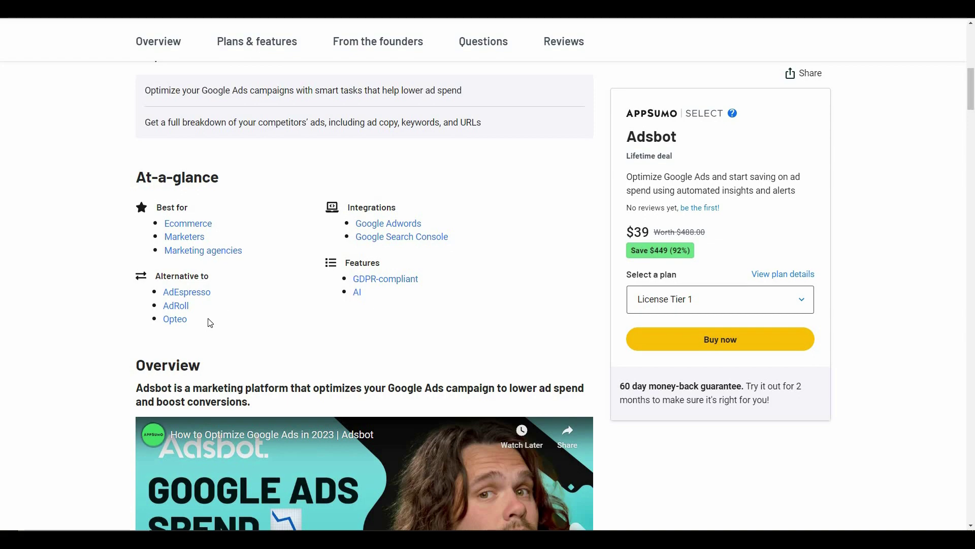
{"action": "scroll", "coordinate": [207, 328], "scroll_direction": "down", "scroll_amount": 3}
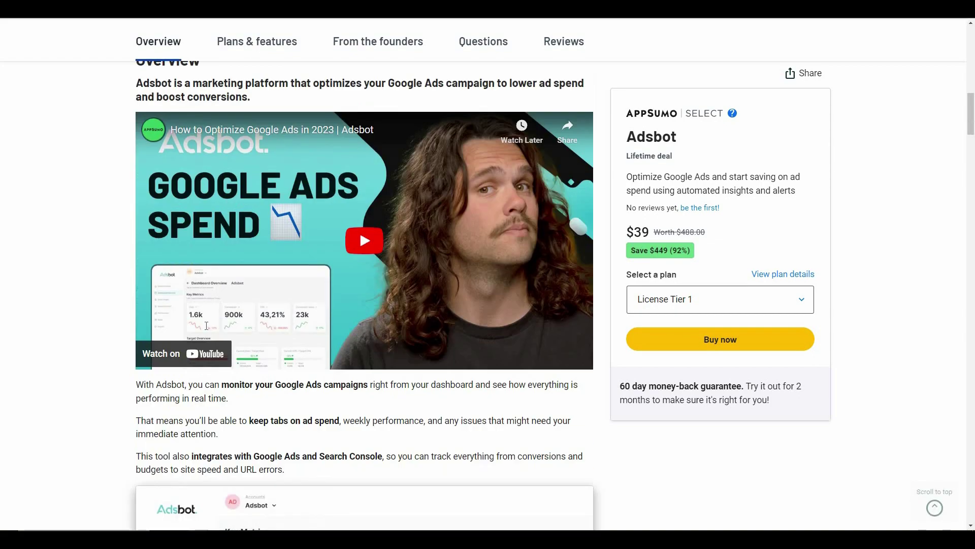
{"action": "scroll", "coordinate": [229, 333], "scroll_direction": "down", "scroll_amount": 5}
{"action": "scroll", "coordinate": [229, 334], "scroll_direction": "down", "scroll_amount": 3}
{"action": "scroll", "coordinate": [259, 324], "scroll_direction": "down", "scroll_amount": 5}
{"action": "scroll", "coordinate": [262, 315], "scroll_direction": "down", "scroll_amount": 5}
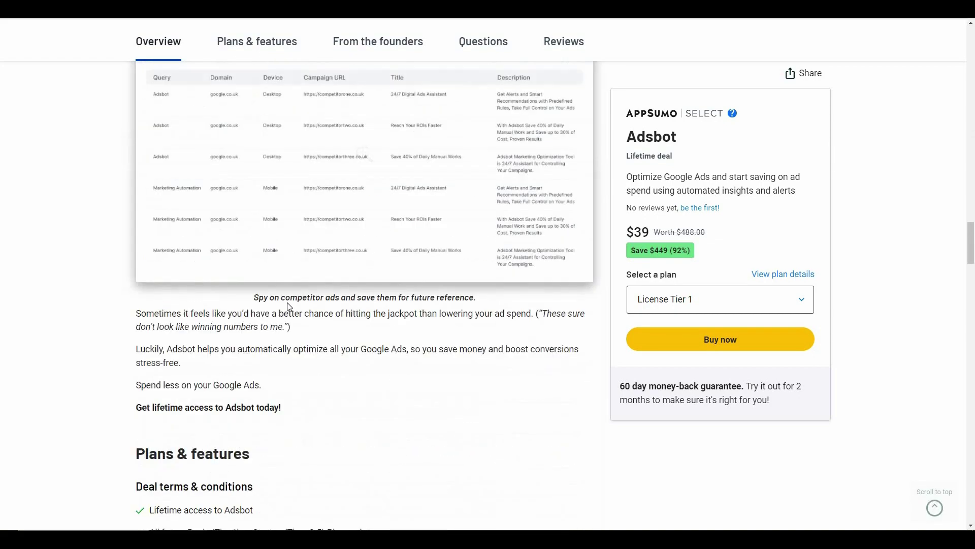
{"action": "scroll", "coordinate": [282, 312], "scroll_direction": "down", "scroll_amount": 2}
{"action": "scroll", "coordinate": [290, 305], "scroll_direction": "down", "scroll_amount": 4}
{"action": "scroll", "coordinate": [330, 171], "scroll_direction": "down", "scroll_amount": 2}
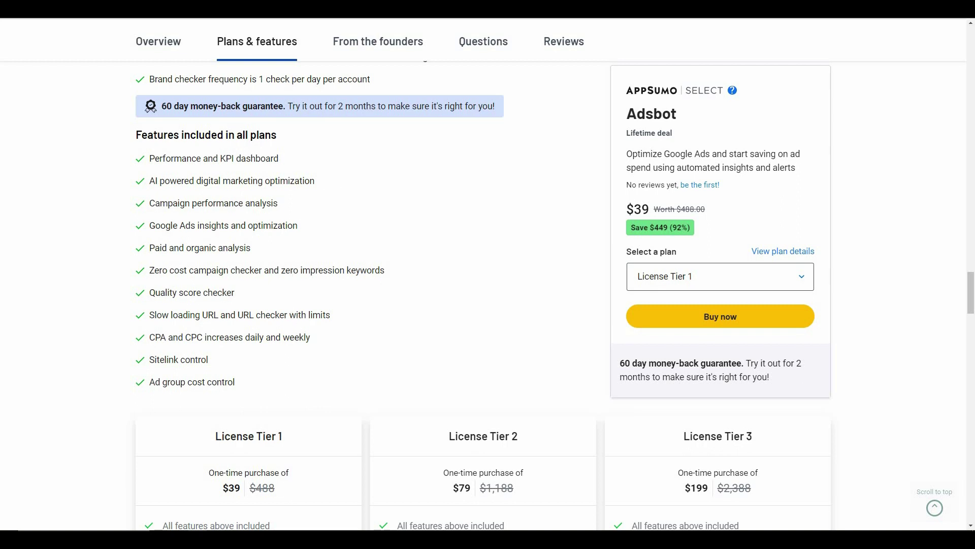
{"action": "scroll", "coordinate": [294, 372], "scroll_direction": "down", "scroll_amount": 2}
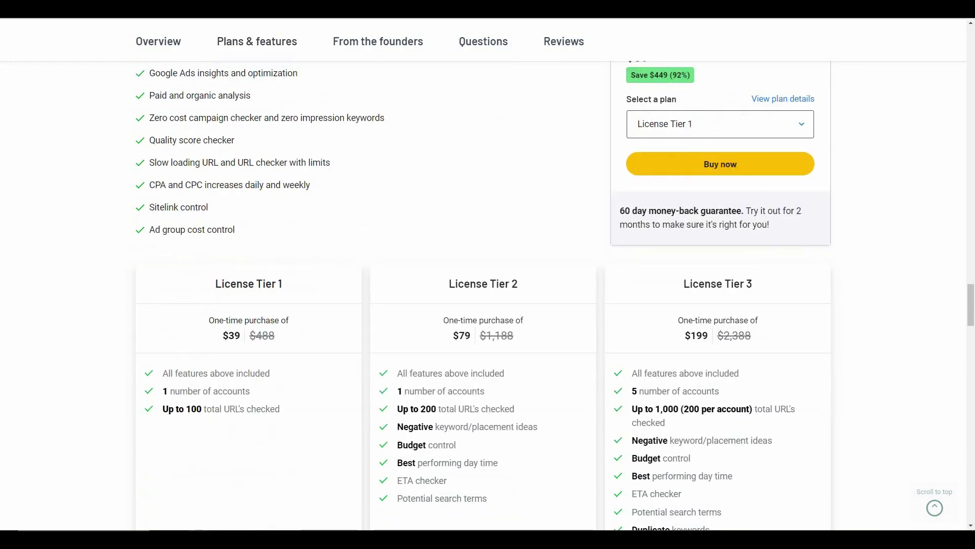
{"action": "scroll", "coordinate": [332, 336], "scroll_direction": "down", "scroll_amount": 2}
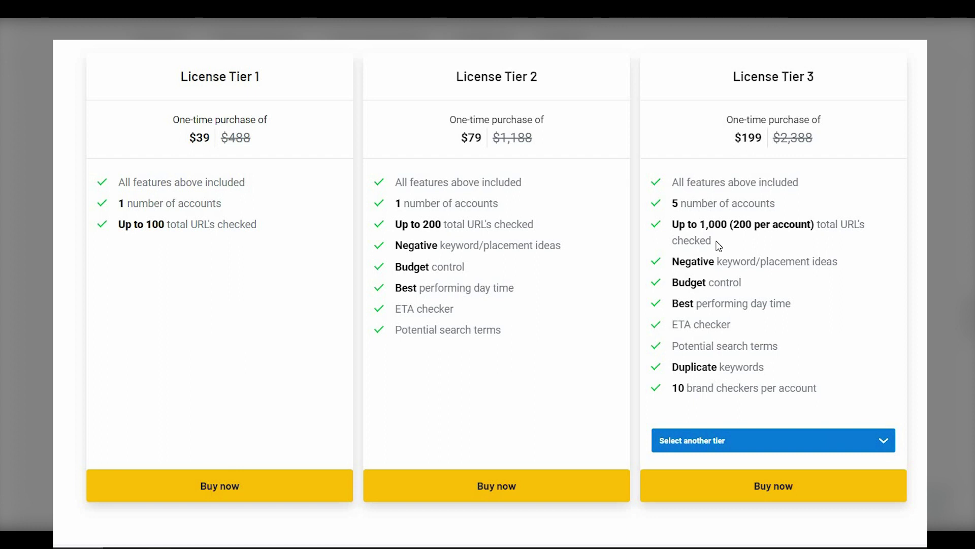
Step: Change the AppSumo deal selection to License Tier 5 under 'Select another tier'
{"action": "left_click", "coordinate": [696, 444]}
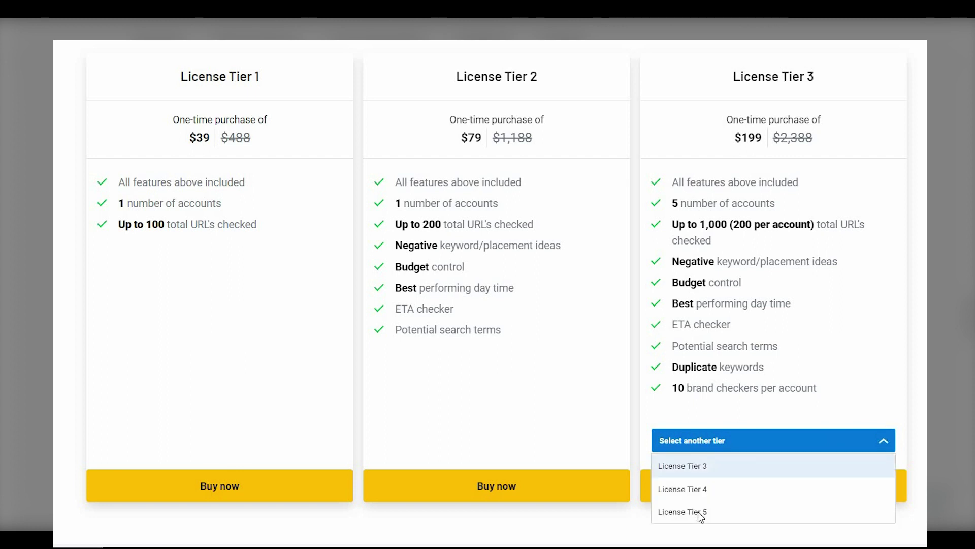
{"action": "left_click", "coordinate": [698, 512]}
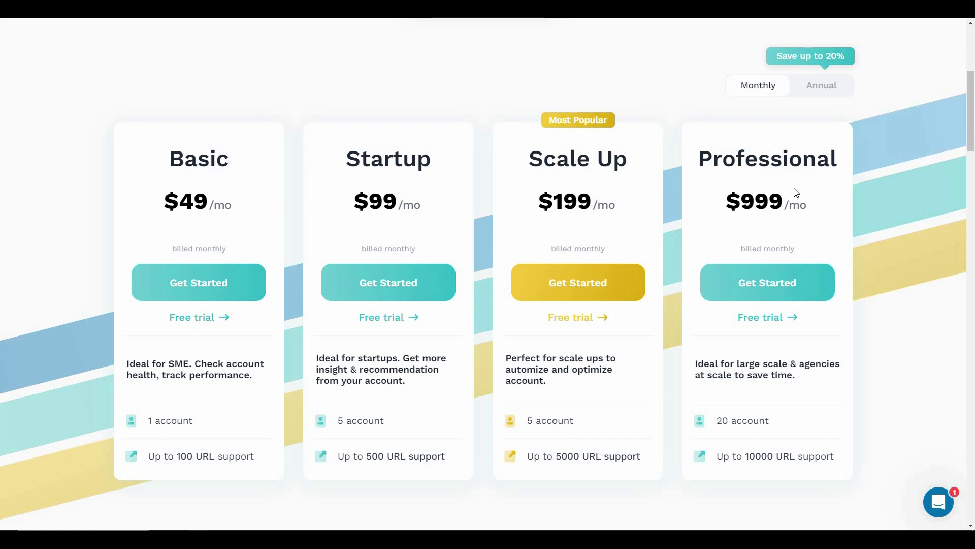
Step: Switch the Adsbot pricing page to annual billing prices
{"action": "left_click", "coordinate": [832, 87]}
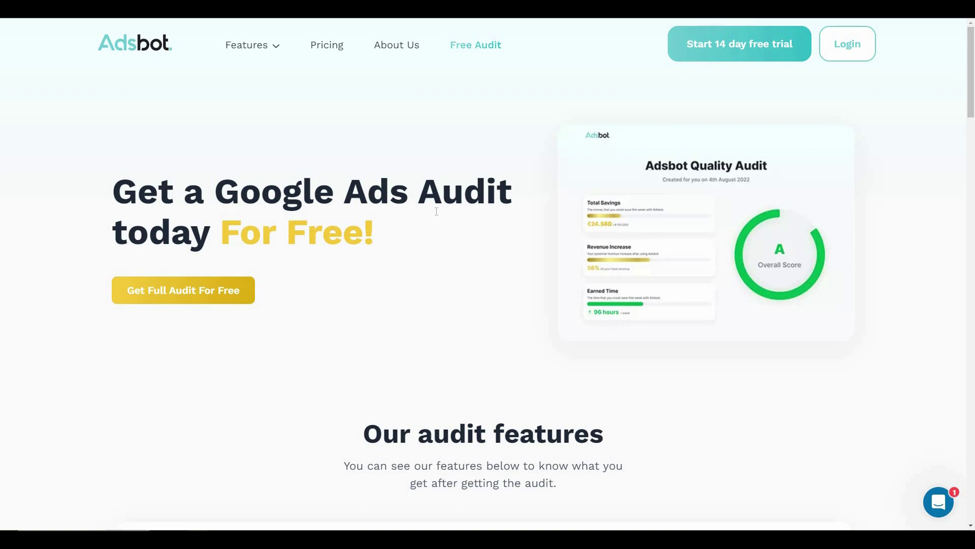
{"action": "scroll", "coordinate": [442, 211], "scroll_direction": "down", "scroll_amount": 2}
{"action": "scroll", "coordinate": [449, 212], "scroll_direction": "down", "scroll_amount": 3}
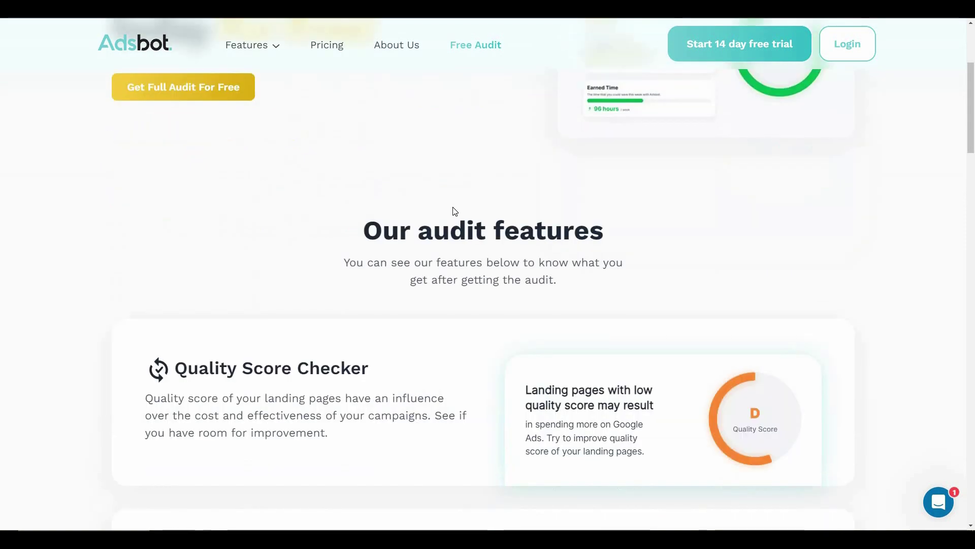
{"action": "scroll", "coordinate": [453, 211], "scroll_direction": "down", "scroll_amount": 3}
{"action": "scroll", "coordinate": [453, 212], "scroll_direction": "down", "scroll_amount": 3}
{"action": "scroll", "coordinate": [452, 211], "scroll_direction": "down", "scroll_amount": 3}
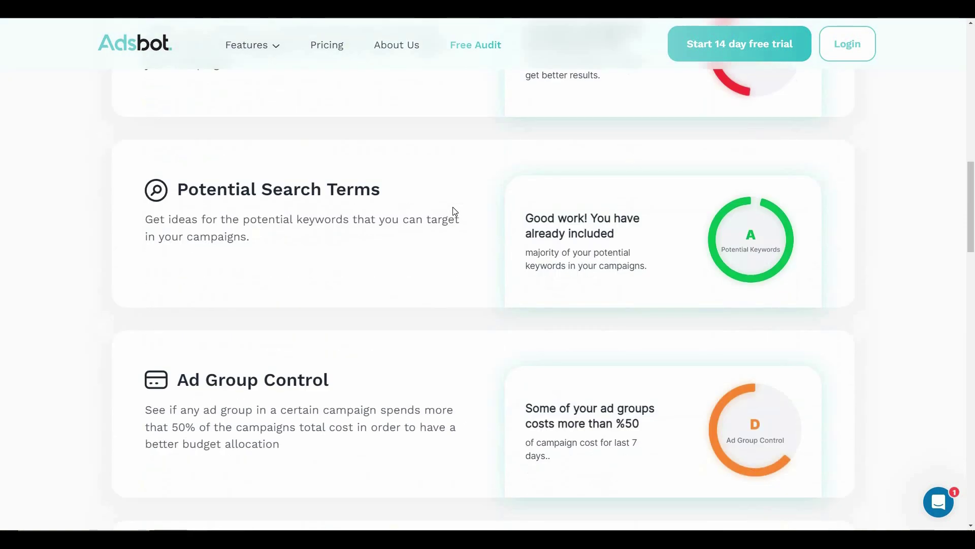
{"action": "scroll", "coordinate": [453, 212], "scroll_direction": "down", "scroll_amount": 3}
{"action": "scroll", "coordinate": [453, 211], "scroll_direction": "down", "scroll_amount": 2}
{"action": "scroll", "coordinate": [454, 211], "scroll_direction": "down", "scroll_amount": 3}
{"action": "scroll", "coordinate": [453, 211], "scroll_direction": "down", "scroll_amount": 1}
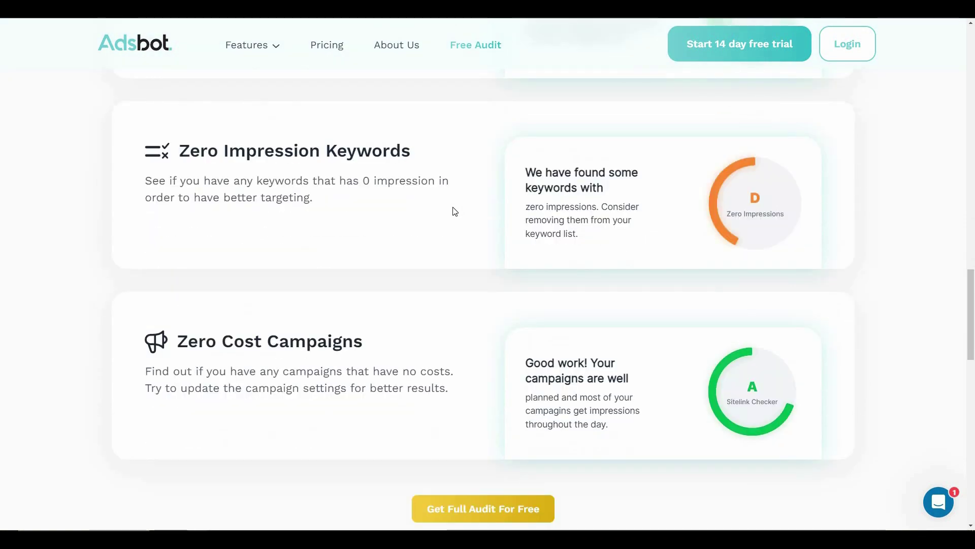
{"action": "scroll", "coordinate": [452, 211], "scroll_direction": "down", "scroll_amount": 3}
{"action": "scroll", "coordinate": [452, 211], "scroll_direction": "up", "scroll_amount": 4}
{"action": "scroll", "coordinate": [452, 212], "scroll_direction": "up", "scroll_amount": 4}
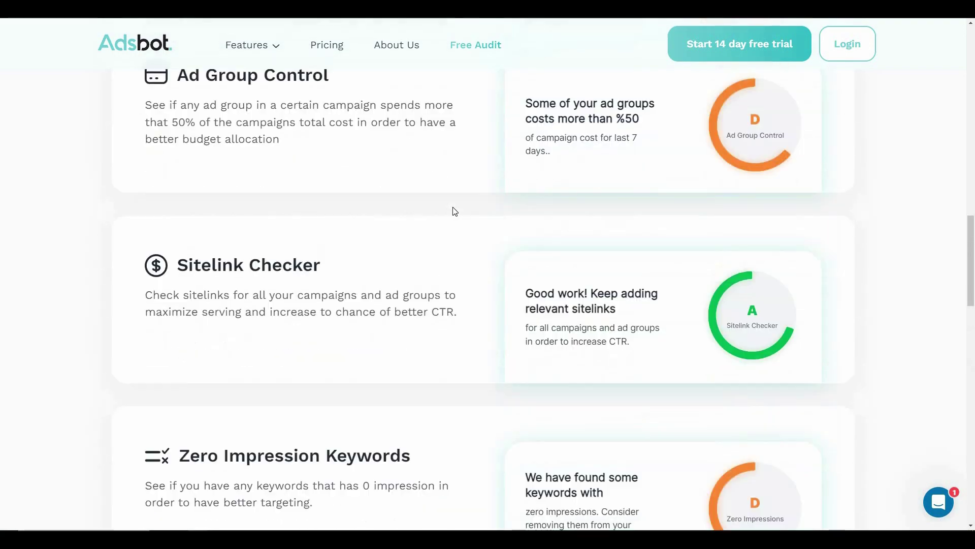
{"action": "scroll", "coordinate": [453, 211], "scroll_direction": "up", "scroll_amount": 3}
{"action": "scroll", "coordinate": [453, 211], "scroll_direction": "up", "scroll_amount": 4}
{"action": "scroll", "coordinate": [453, 211], "scroll_direction": "up", "scroll_amount": 2}
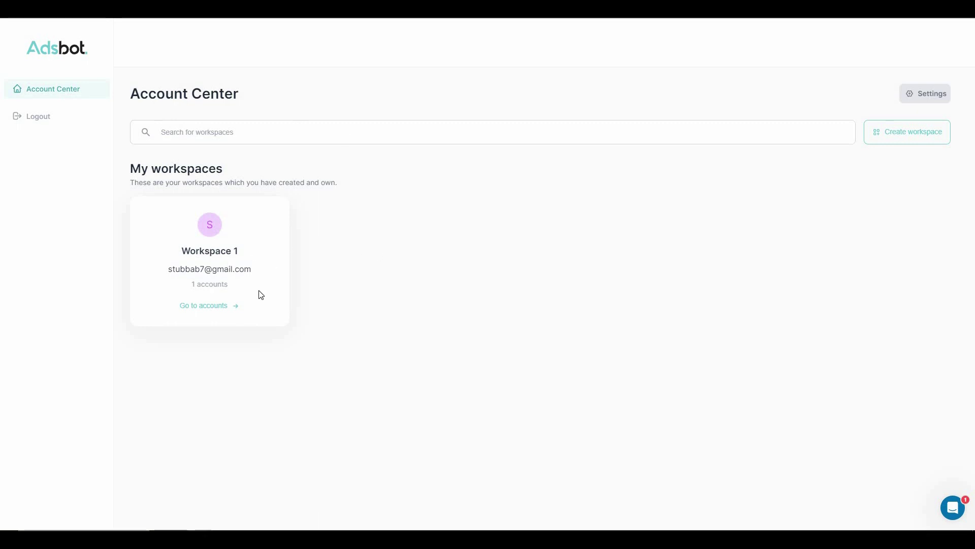
Step: Dismiss a new-workspace form, then enter the SaaS account dashboard in Workspace 1
{"action": "left_click", "coordinate": [916, 140]}
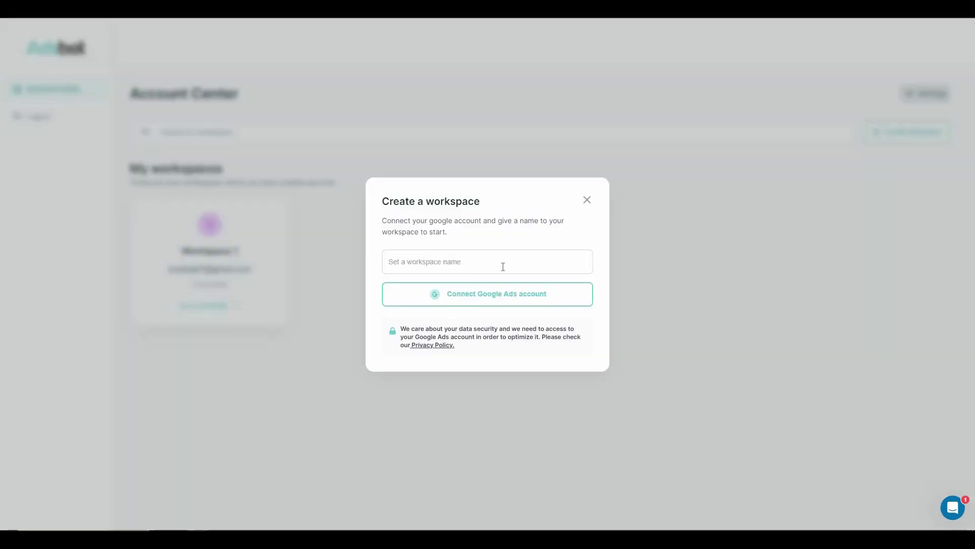
{"action": "left_click", "coordinate": [499, 303]}
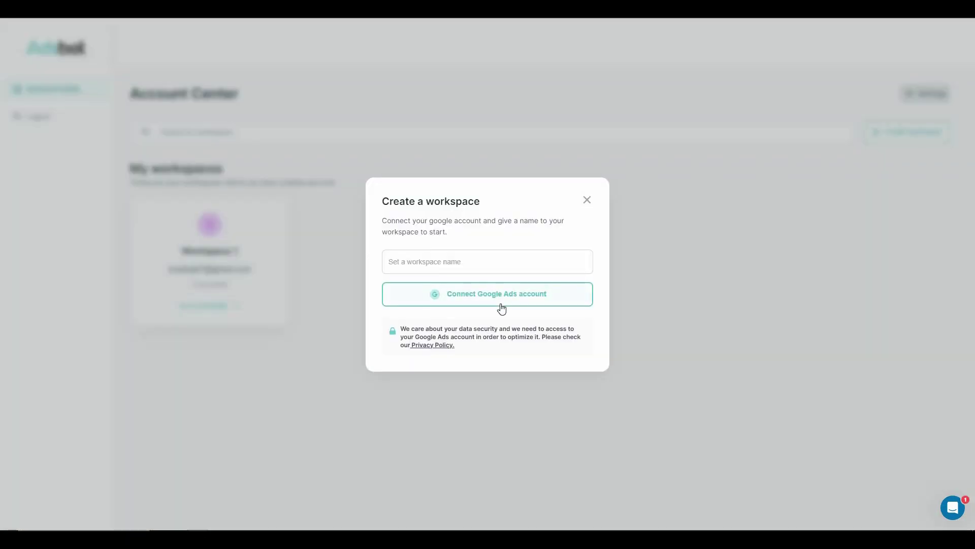
{"action": "left_click", "coordinate": [587, 202]}
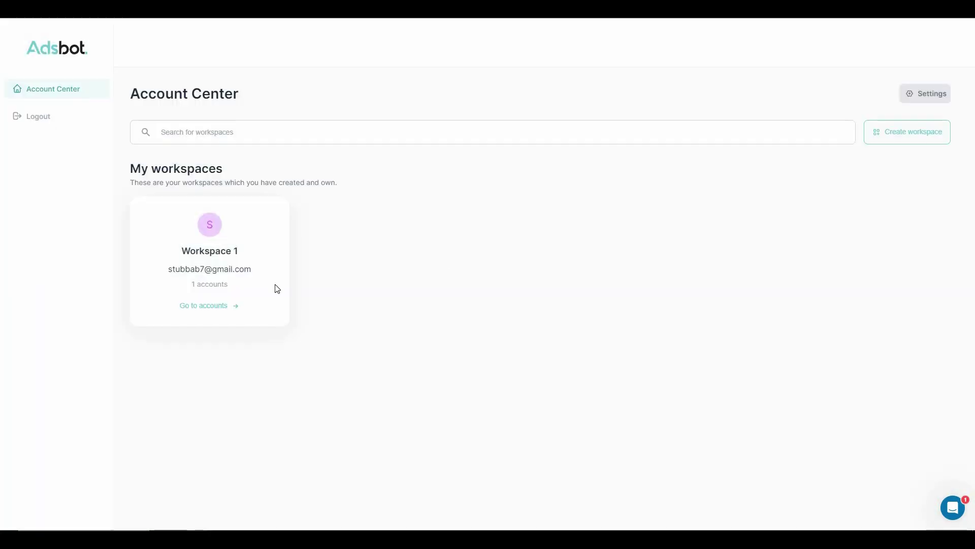
{"action": "left_click", "coordinate": [206, 305]}
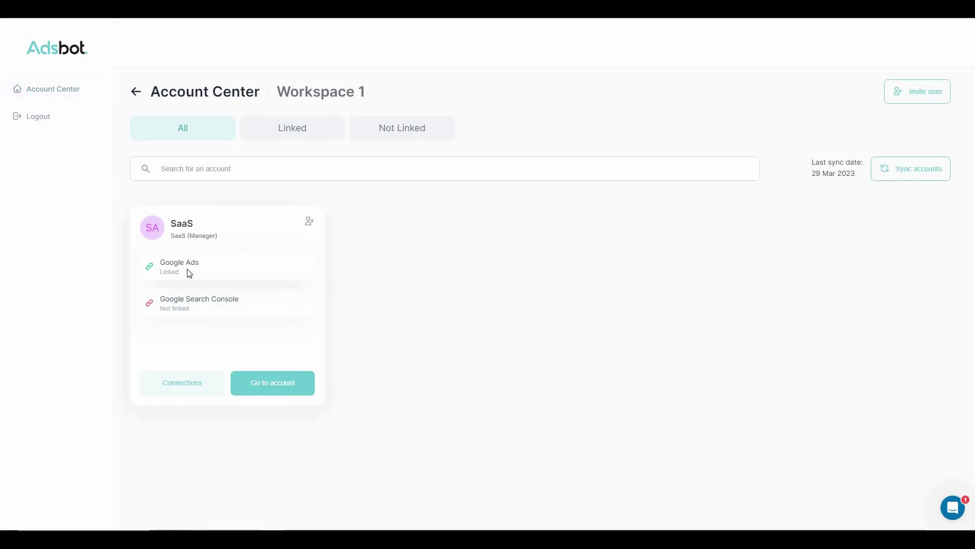
{"action": "left_click", "coordinate": [284, 387]}
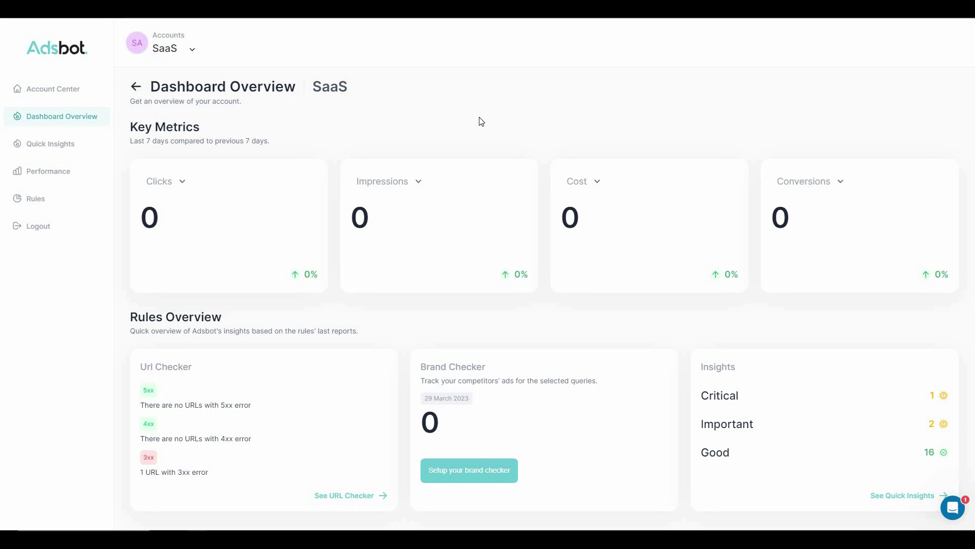
{"action": "scroll", "coordinate": [297, 233], "scroll_direction": "down", "scroll_amount": 1}
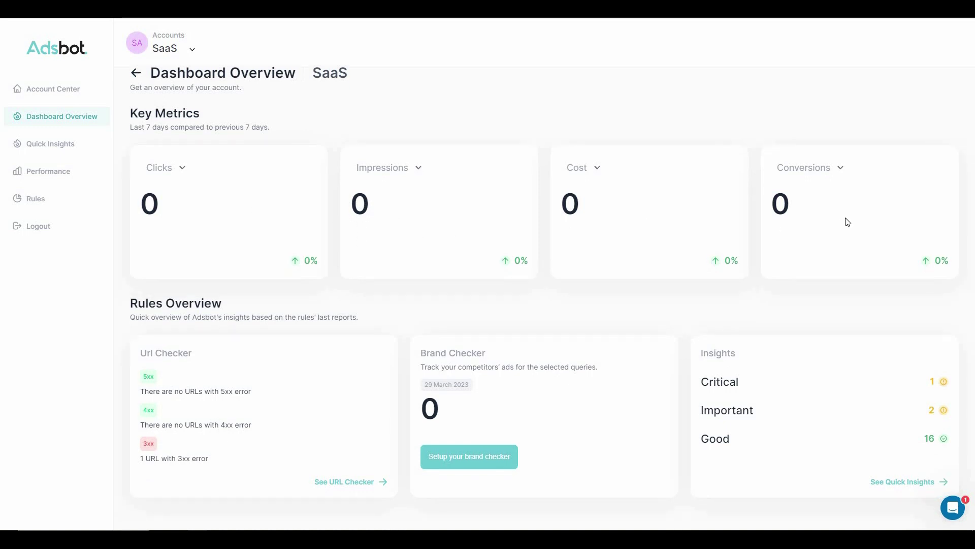
{"action": "left_click", "coordinate": [182, 173]}
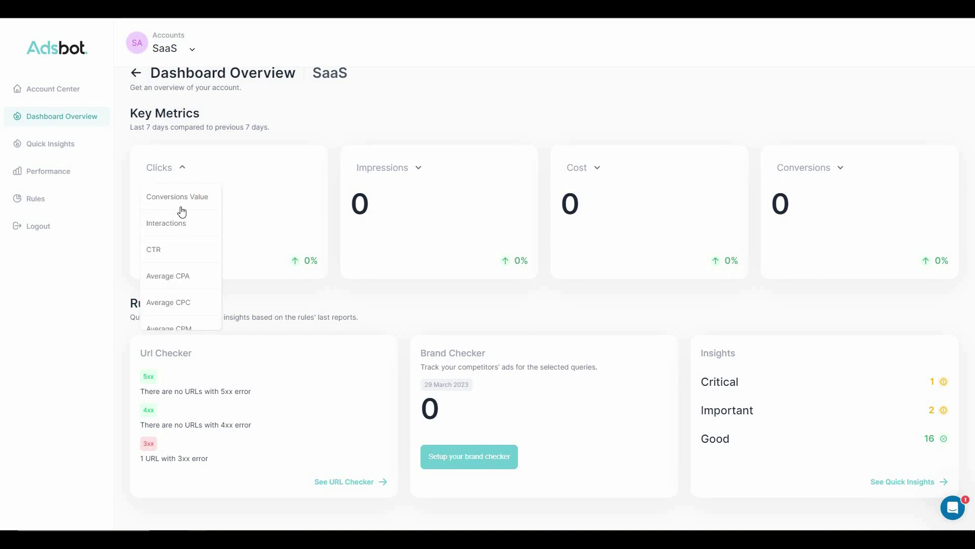
{"action": "scroll", "coordinate": [185, 237], "scroll_direction": "down", "scroll_amount": 2}
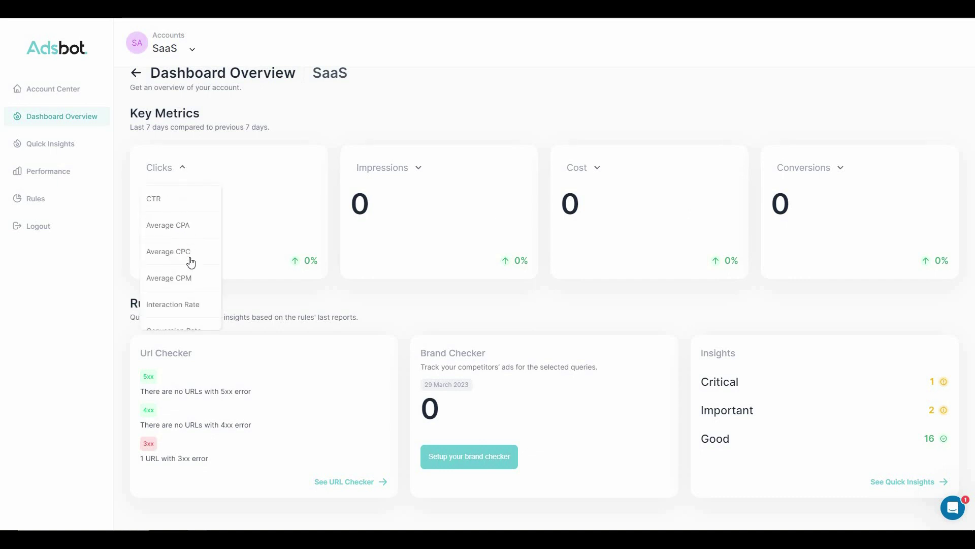
{"action": "scroll", "coordinate": [190, 261], "scroll_direction": "down", "scroll_amount": 2}
{"action": "scroll", "coordinate": [191, 263], "scroll_direction": "down", "scroll_amount": 1}
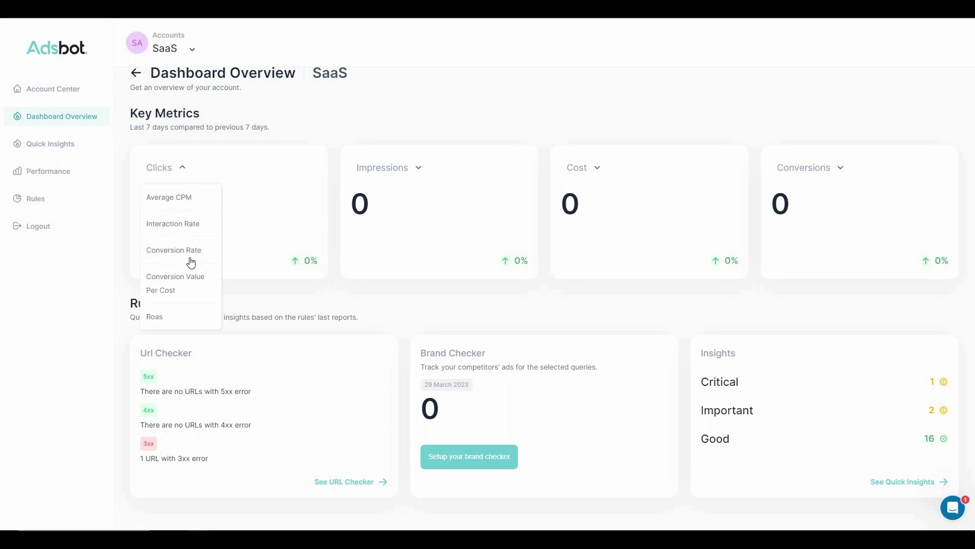
{"action": "left_click", "coordinate": [319, 297]}
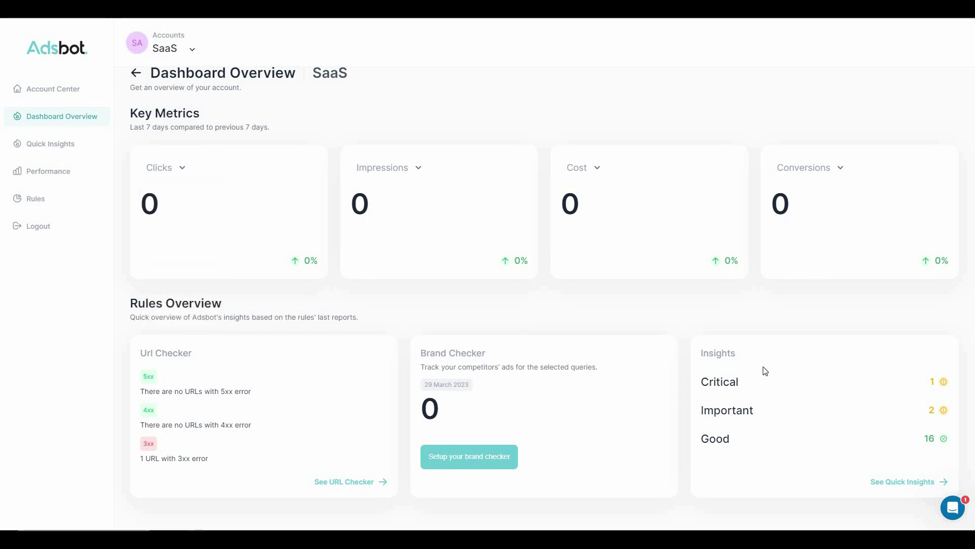
Step: Show the SaaS account's Quick Insights from the left sidebar
{"action": "left_click", "coordinate": [66, 144]}
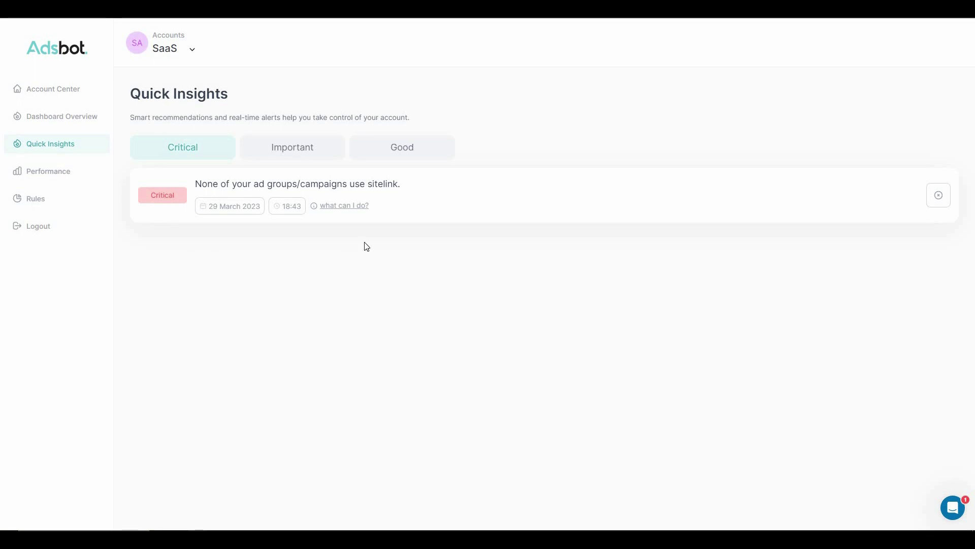
Step: View the Important insights and the redirecting URL report, then the Good insights
{"action": "mouse_move", "coordinate": [343, 205]}
{"action": "left_click", "coordinate": [292, 147]}
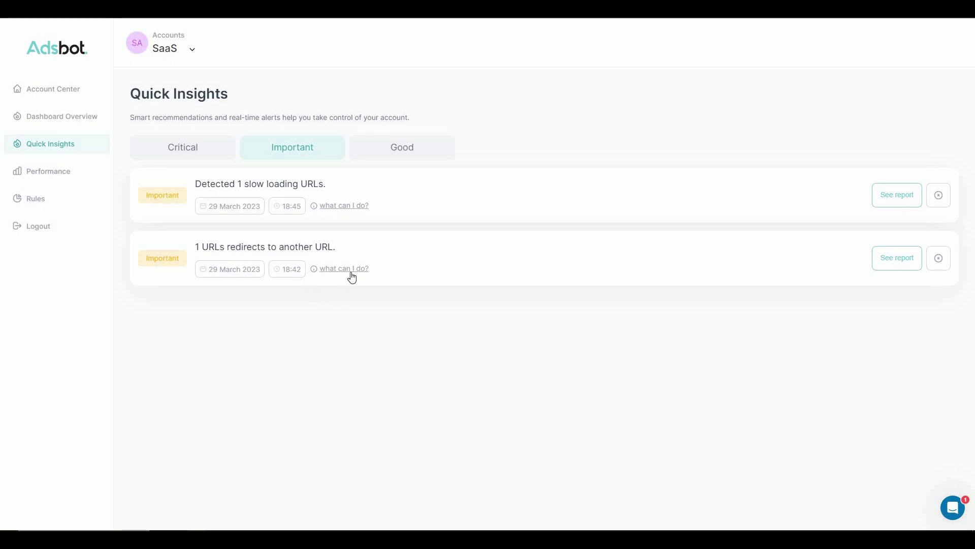
{"action": "mouse_move", "coordinate": [343, 268]}
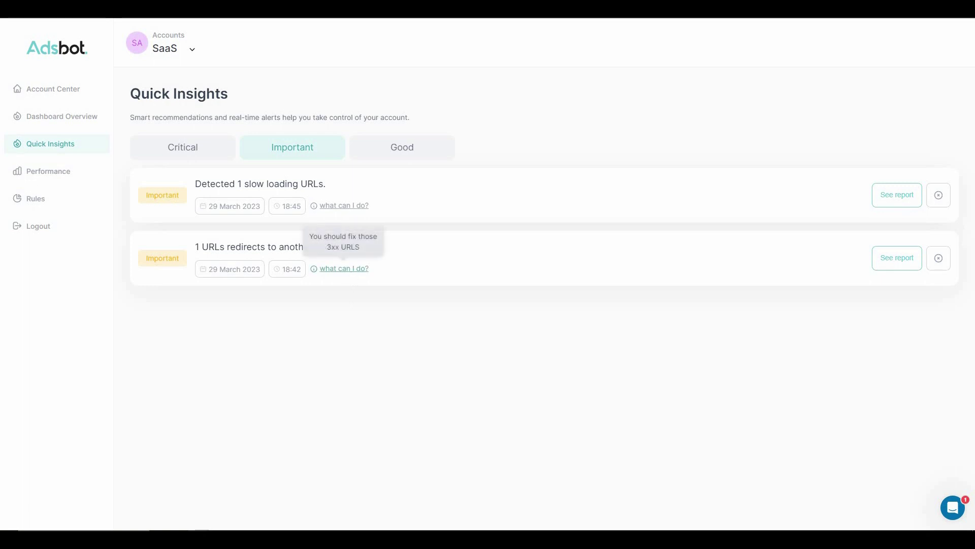
{"action": "left_click", "coordinate": [906, 267]}
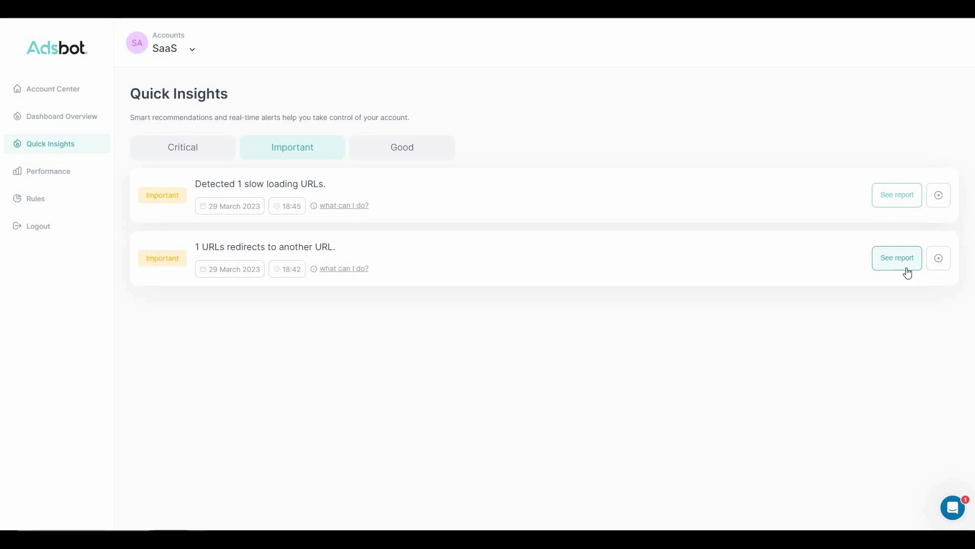
{"action": "left_click", "coordinate": [435, 153]}
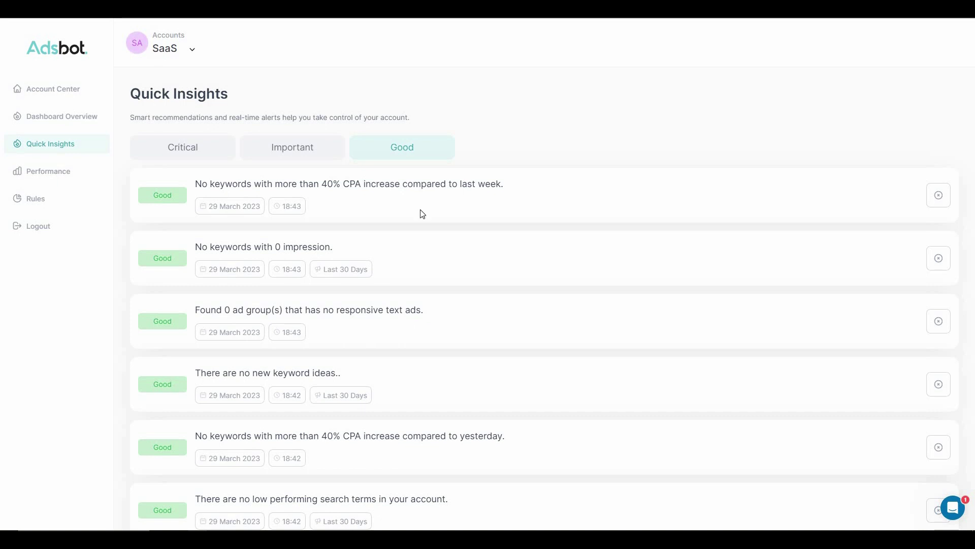
{"action": "scroll", "coordinate": [420, 214], "scroll_direction": "down", "scroll_amount": 2}
{"action": "scroll", "coordinate": [420, 214], "scroll_direction": "down", "scroll_amount": 2}
{"action": "scroll", "coordinate": [420, 214], "scroll_direction": "down", "scroll_amount": 1}
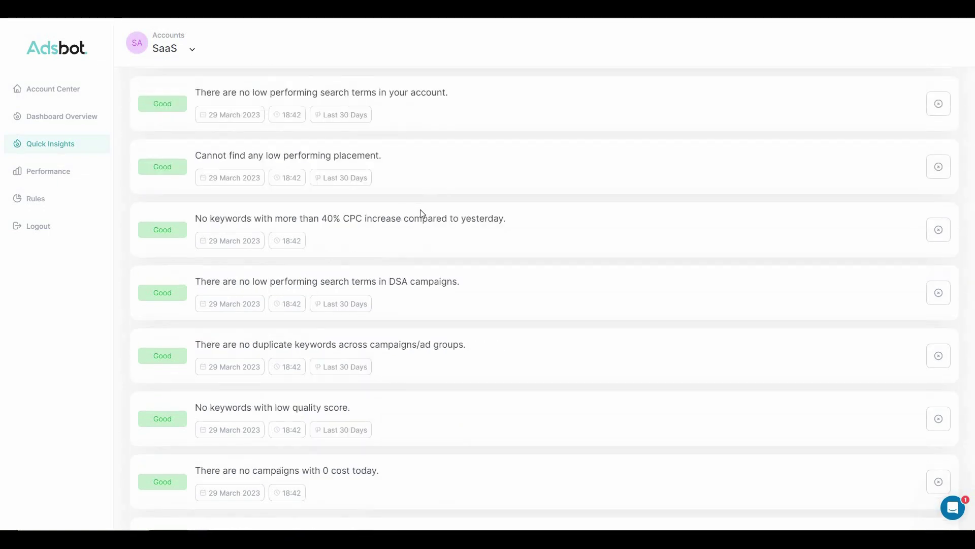
{"action": "scroll", "coordinate": [420, 214], "scroll_direction": "down", "scroll_amount": 2}
{"action": "scroll", "coordinate": [420, 213], "scroll_direction": "down", "scroll_amount": 2}
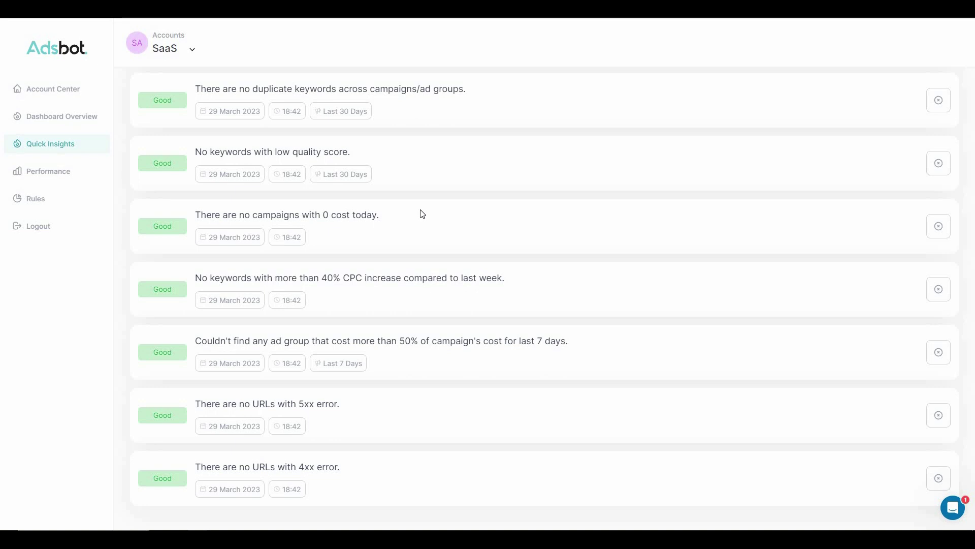
{"action": "left_click", "coordinate": [61, 179]}
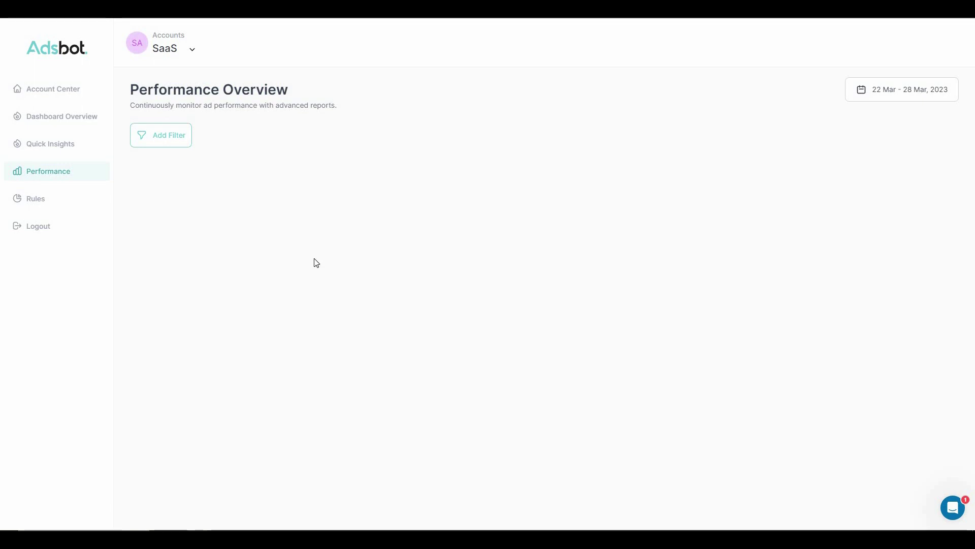
Step: Move from the Performance Overview to the predefined Rules list
{"action": "left_click", "coordinate": [57, 206]}
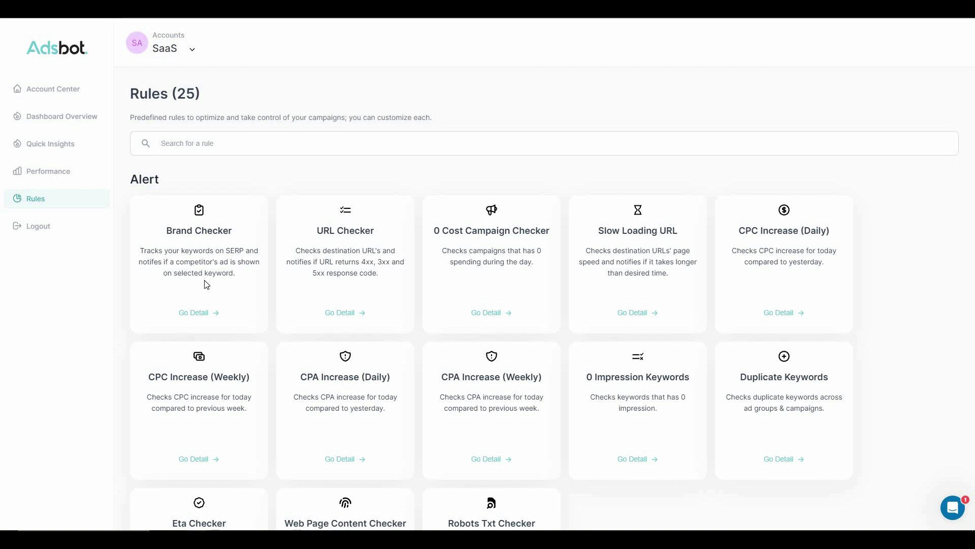
Step: Open the Brand Checker rule's reports page
{"action": "left_click", "coordinate": [201, 314]}
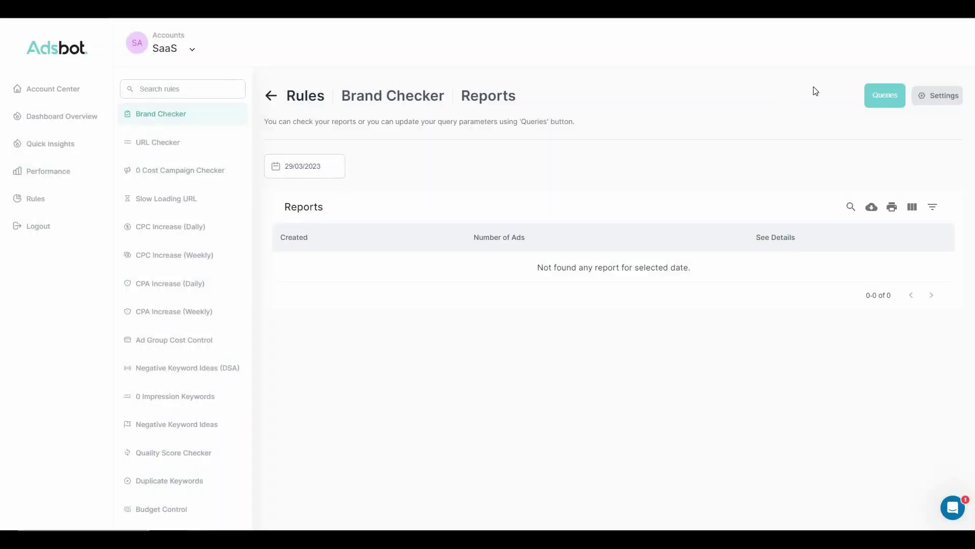
Step: Start a Brand Checker query for 'car sales' with United States as the country
{"action": "left_click", "coordinate": [888, 98]}
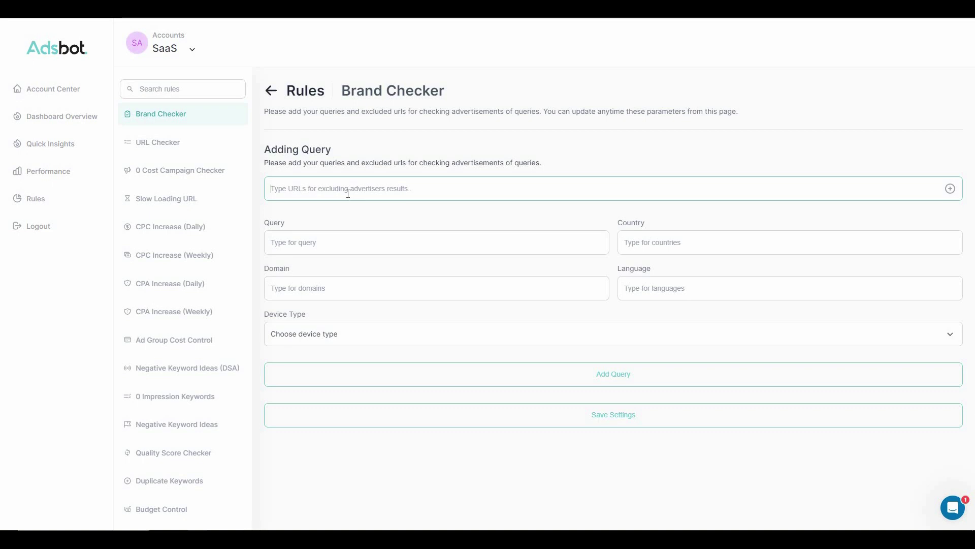
{"action": "type", "text": "https://saasltddeals.com/"}
{"action": "key", "text": "Tab"}
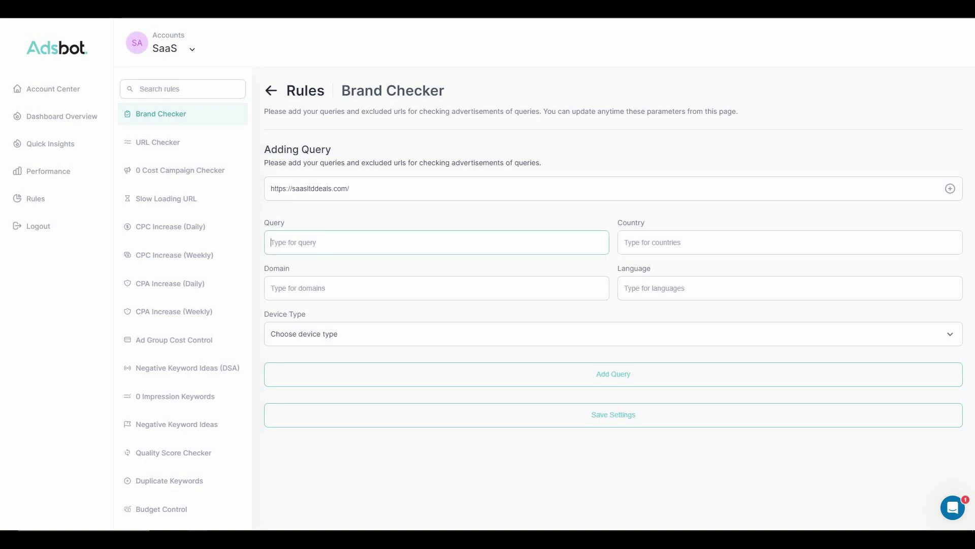
{"action": "type", "text": "car"}
{"action": "type", "text": " sales"}
{"action": "left_click", "coordinate": [665, 245]}
{"action": "type", "text": "United"}
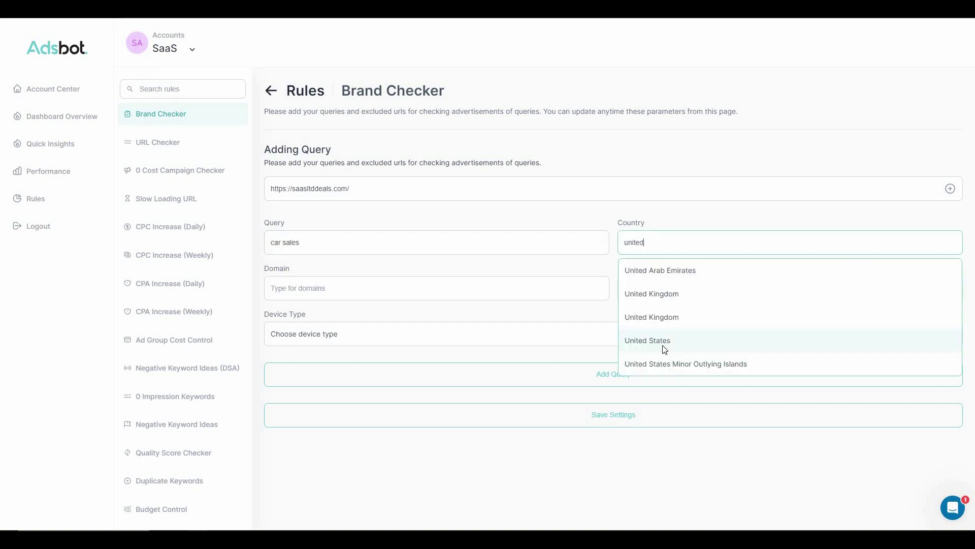
{"action": "left_click", "coordinate": [633, 340]}
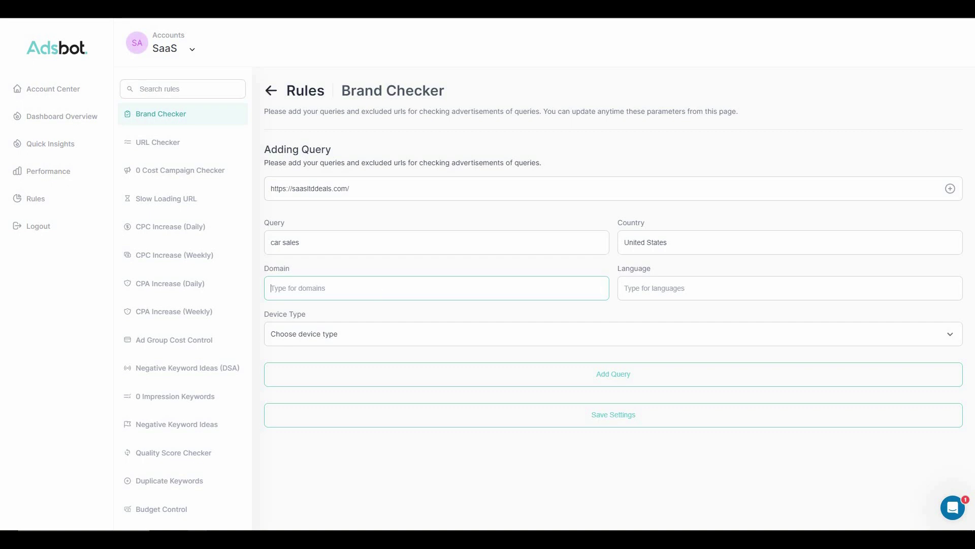
{"action": "type", "text": "goog"}
{"action": "type", "text": "le."}
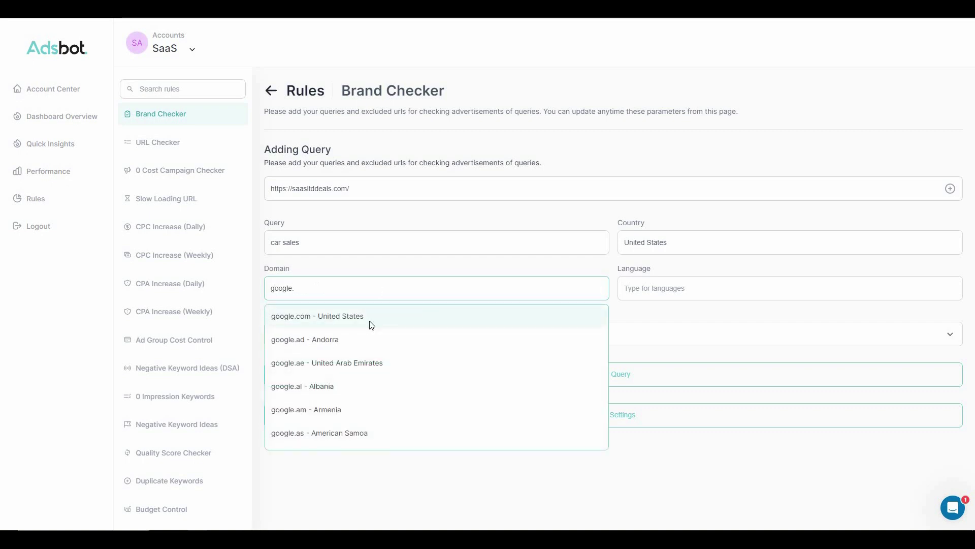
Step: Set domain google.com - United States, Desktop and English, add the query, and save
{"action": "left_click", "coordinate": [369, 324]}
{"action": "left_click", "coordinate": [356, 343]}
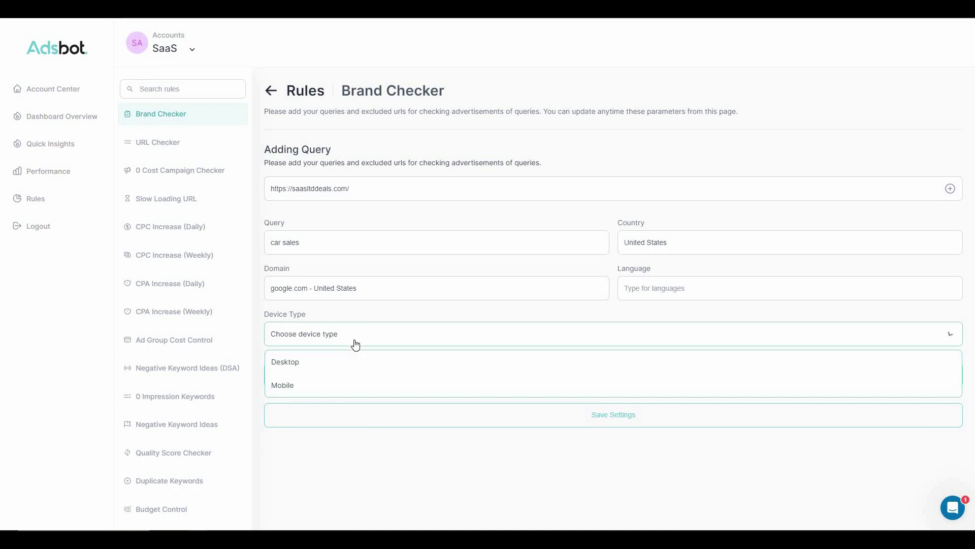
{"action": "left_click", "coordinate": [348, 371]}
{"action": "left_click", "coordinate": [651, 293]}
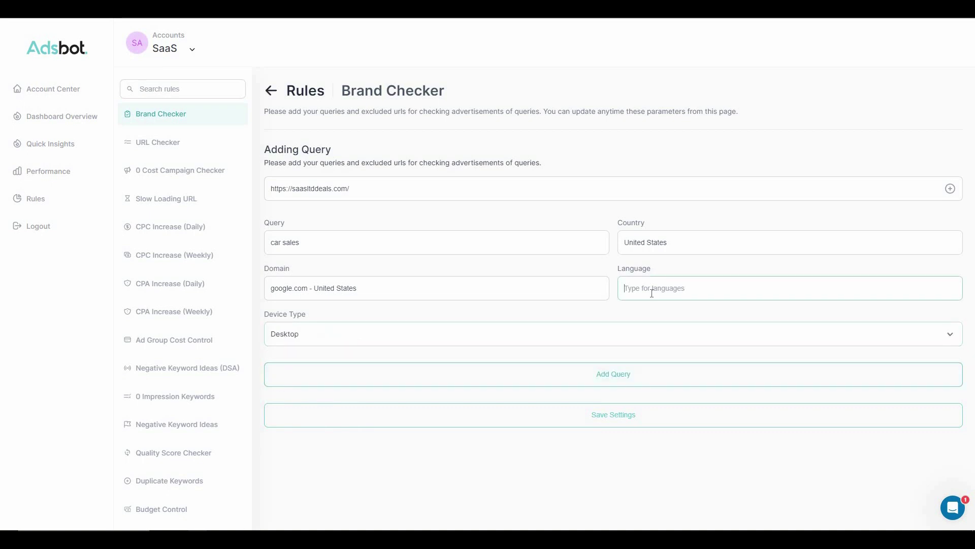
{"action": "type", "text": "egn"}
{"action": "left_click", "coordinate": [641, 321]}
{"action": "left_click", "coordinate": [489, 377]}
{"action": "scroll", "coordinate": [403, 442], "scroll_direction": "down", "scroll_amount": 1}
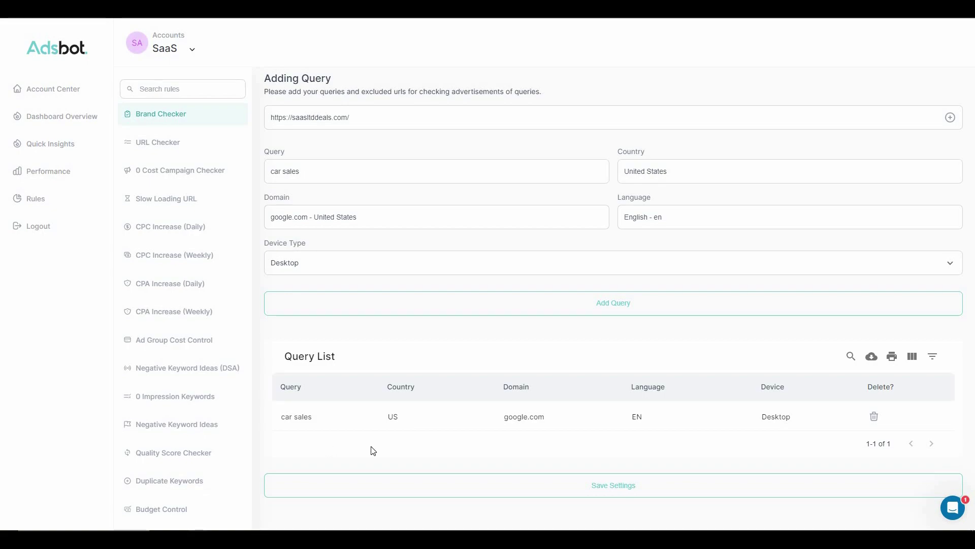
{"action": "left_click", "coordinate": [536, 496]}
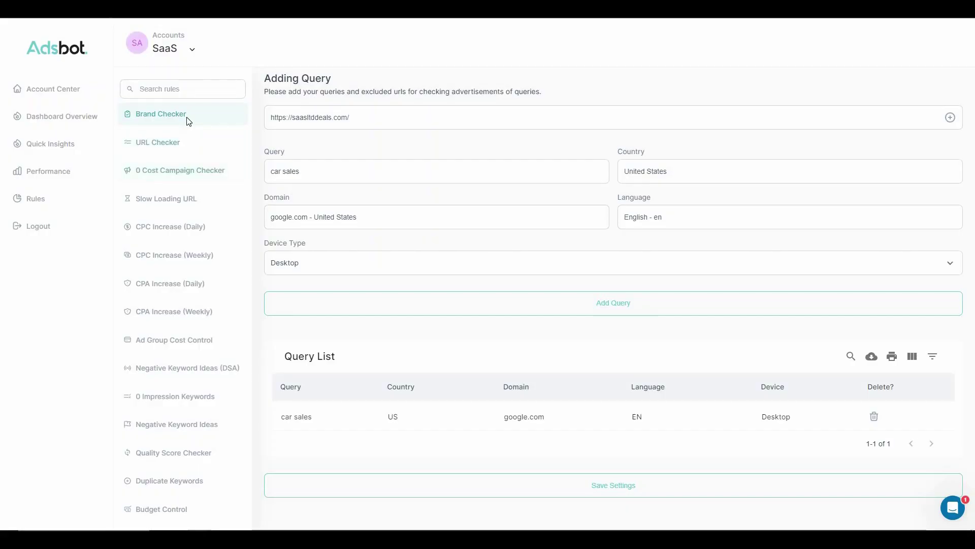
Step: Return to the Brand Checker reports from the rules sidebar
{"action": "left_click", "coordinate": [186, 121]}
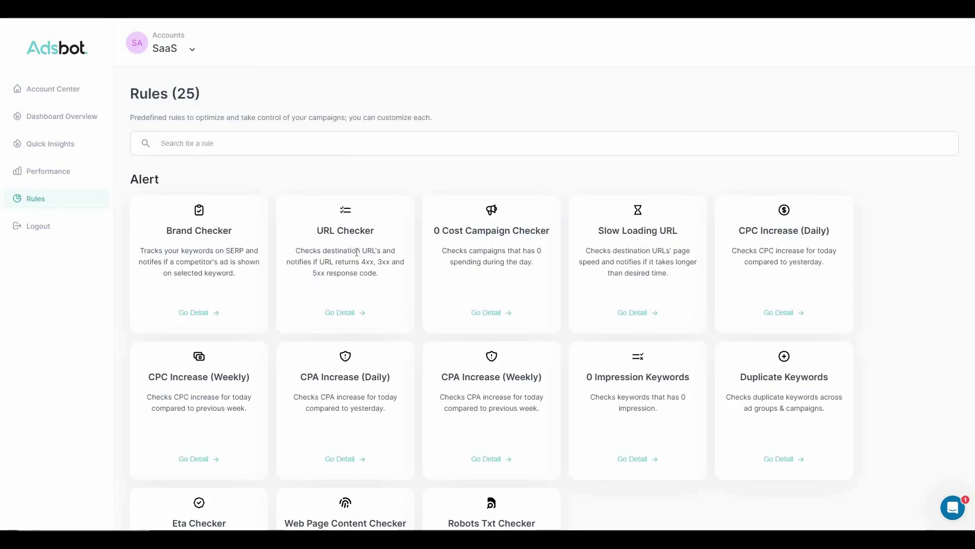
{"action": "scroll", "coordinate": [526, 221], "scroll_direction": "down", "scroll_amount": 1}
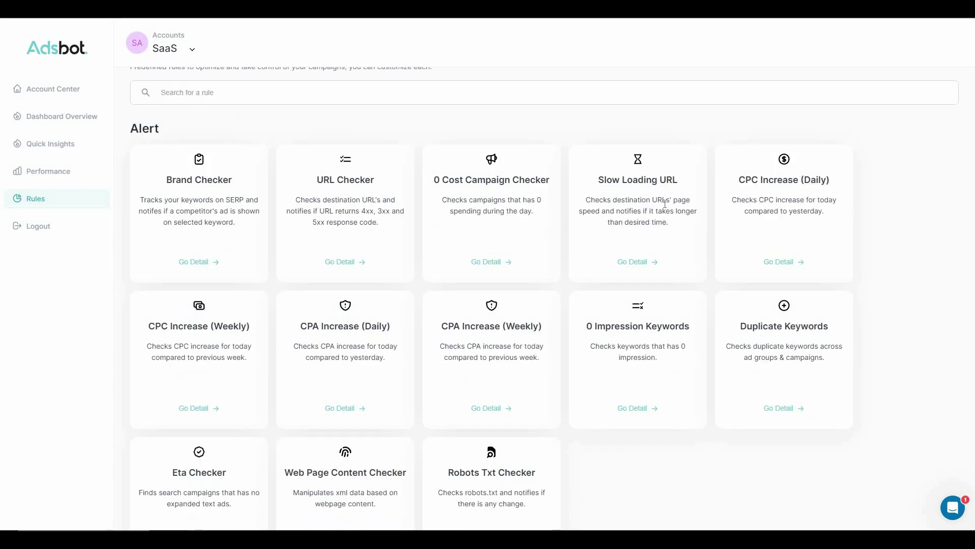
{"action": "scroll", "coordinate": [588, 353], "scroll_direction": "down", "scroll_amount": 1}
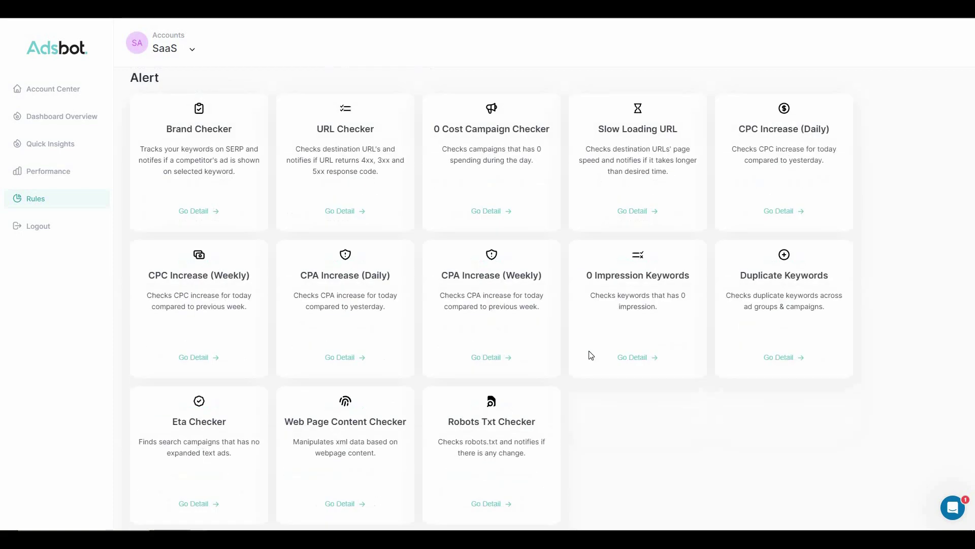
{"action": "scroll", "coordinate": [640, 338], "scroll_direction": "down", "scroll_amount": 2}
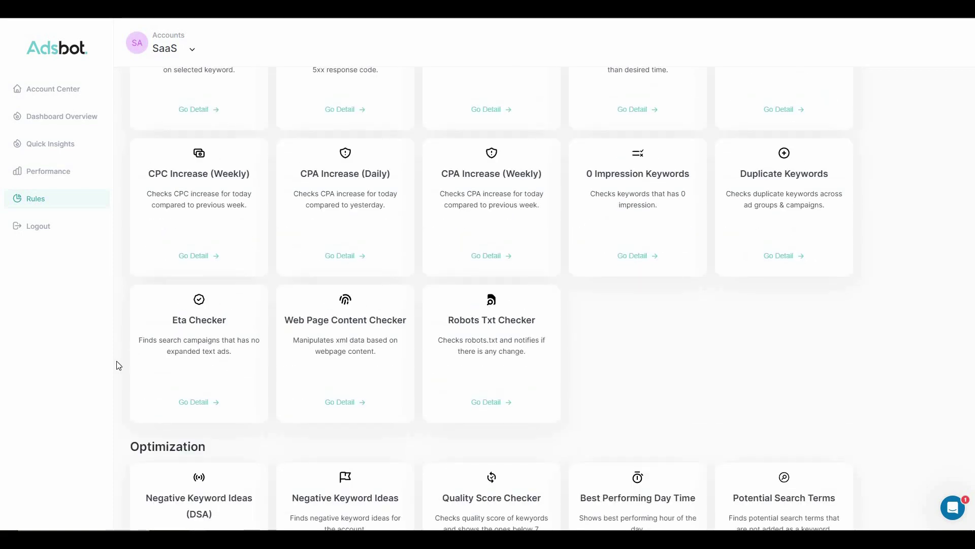
{"action": "scroll", "coordinate": [117, 365], "scroll_direction": "down", "scroll_amount": 2}
{"action": "scroll", "coordinate": [116, 321], "scroll_direction": "down", "scroll_amount": 2}
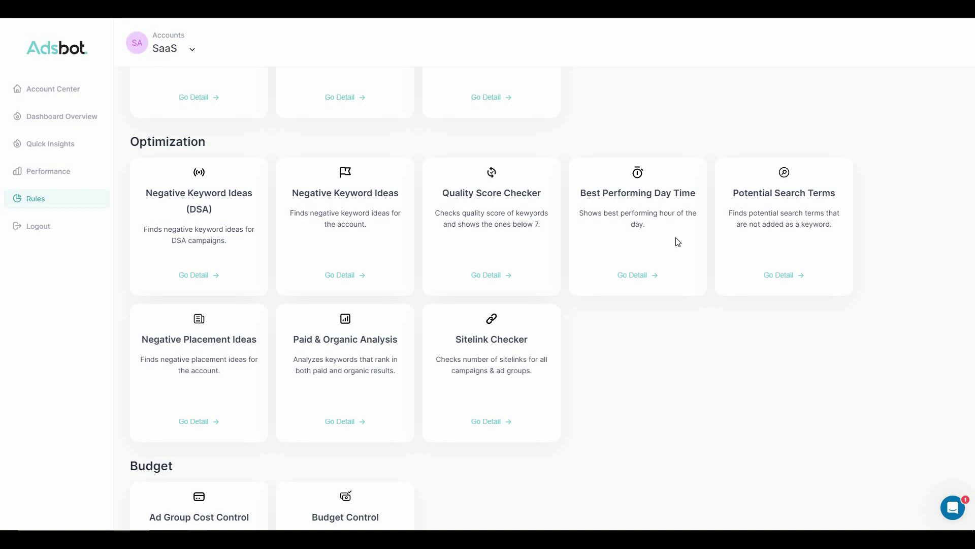
{"action": "scroll", "coordinate": [600, 345], "scroll_direction": "down", "scroll_amount": 2}
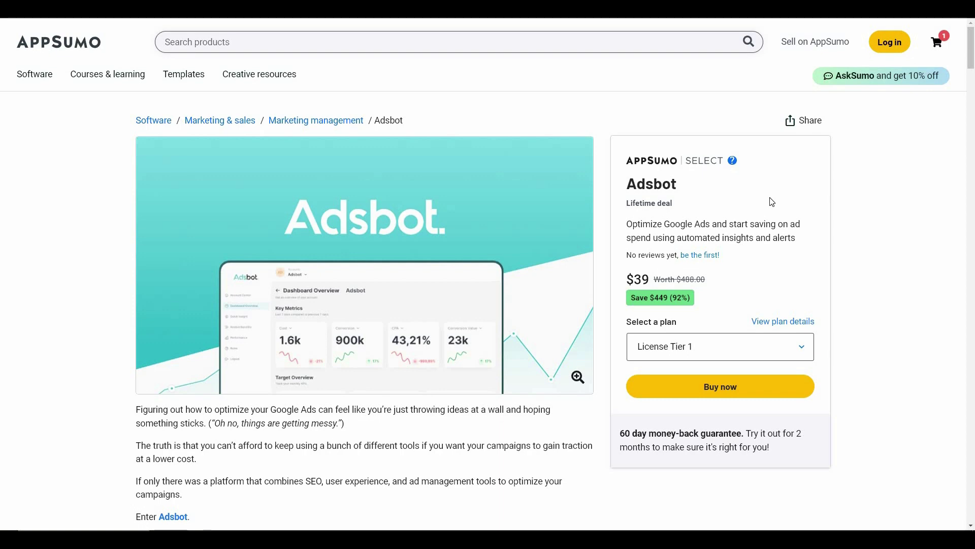
{"action": "scroll", "coordinate": [276, 314], "scroll_direction": "down", "scroll_amount": 3}
{"action": "scroll", "coordinate": [228, 327], "scroll_direction": "down", "scroll_amount": 5}
{"action": "scroll", "coordinate": [228, 328], "scroll_direction": "down", "scroll_amount": 2}
{"action": "scroll", "coordinate": [214, 330], "scroll_direction": "down", "scroll_amount": 5}
{"action": "scroll", "coordinate": [214, 329], "scroll_direction": "down", "scroll_amount": 3}
{"action": "scroll", "coordinate": [213, 329], "scroll_direction": "down", "scroll_amount": 3}
{"action": "scroll", "coordinate": [214, 329], "scroll_direction": "down", "scroll_amount": 4}
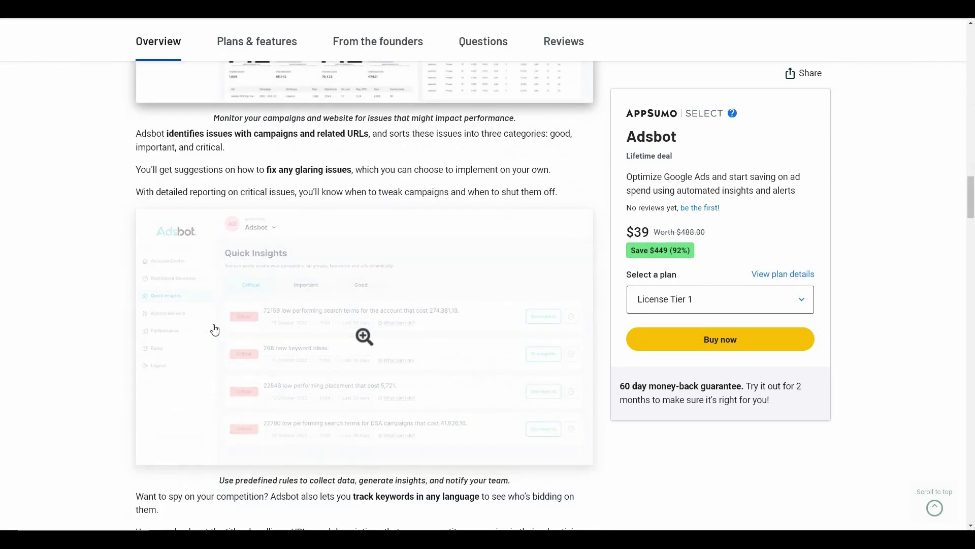
{"action": "scroll", "coordinate": [213, 326], "scroll_direction": "down", "scroll_amount": 3}
{"action": "scroll", "coordinate": [214, 326], "scroll_direction": "down", "scroll_amount": 3}
{"action": "scroll", "coordinate": [214, 326], "scroll_direction": "down", "scroll_amount": 3}
{"action": "scroll", "coordinate": [214, 326], "scroll_direction": "down", "scroll_amount": 5}
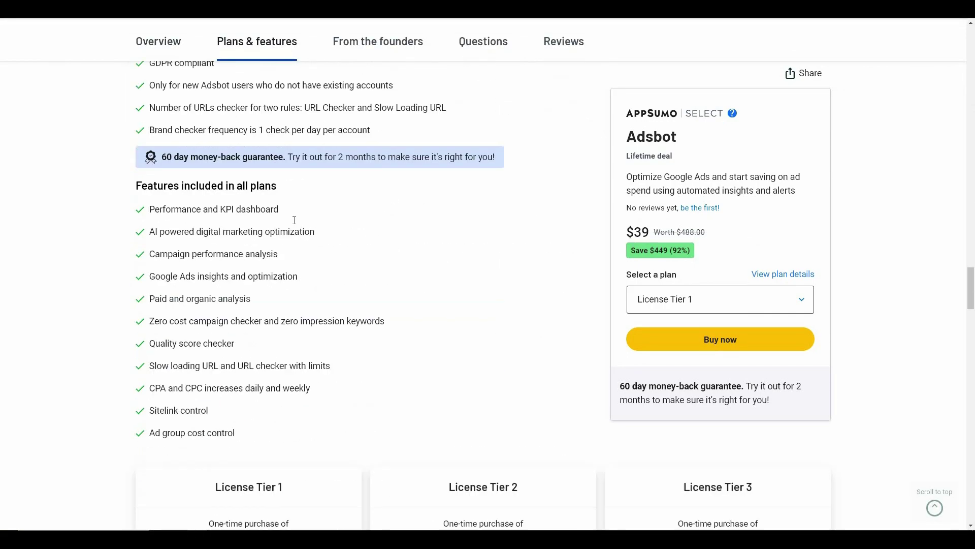
{"action": "scroll", "coordinate": [214, 326], "scroll_direction": "down", "scroll_amount": 1}
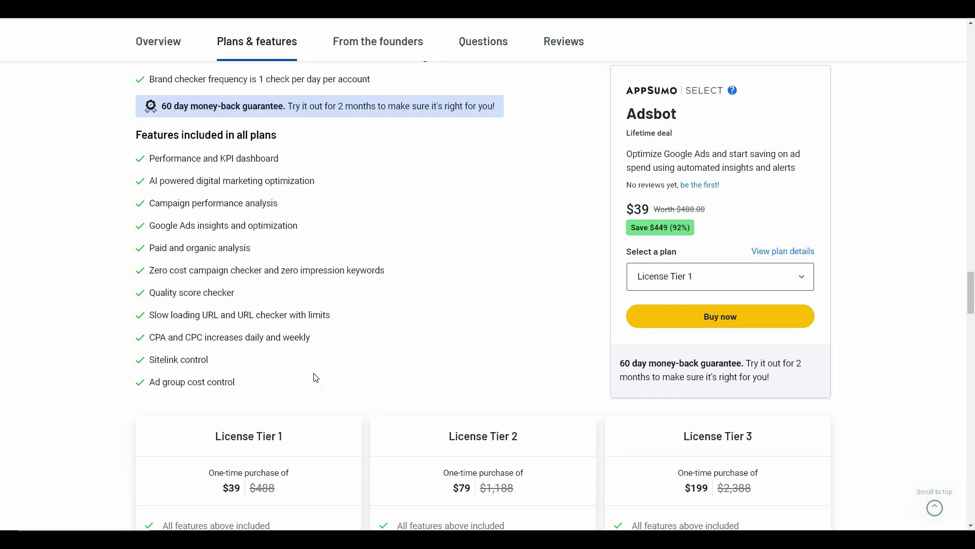
{"action": "scroll", "coordinate": [313, 378], "scroll_direction": "down", "scroll_amount": 3}
{"action": "scroll", "coordinate": [373, 391], "scroll_direction": "down", "scroll_amount": 1}
{"action": "scroll", "coordinate": [431, 393], "scroll_direction": "down", "scroll_amount": 1}
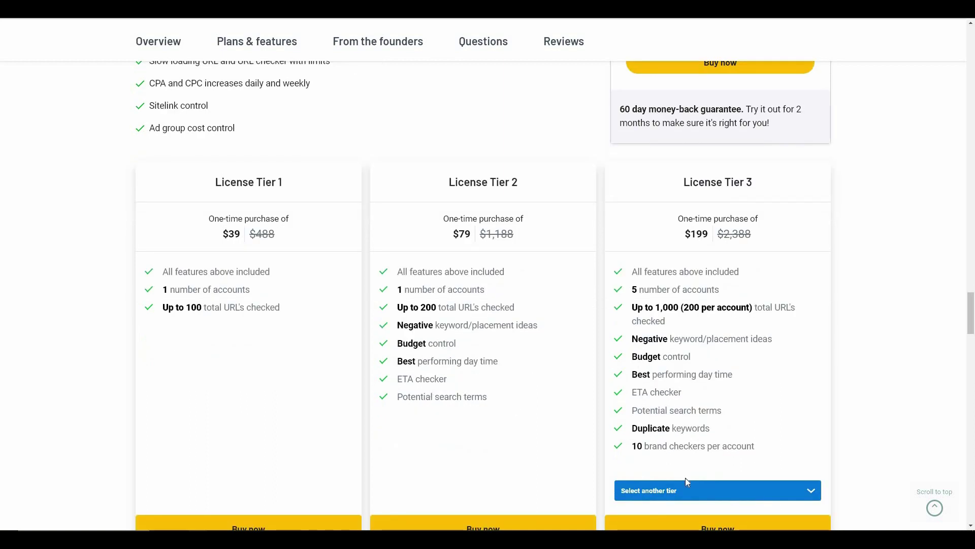
Step: Show License Tier 4 ($299), then License Tier 5 ($499, 20 accounts), in the third tier card
{"action": "left_click", "coordinate": [670, 490]}
{"action": "left_click", "coordinate": [671, 449]}
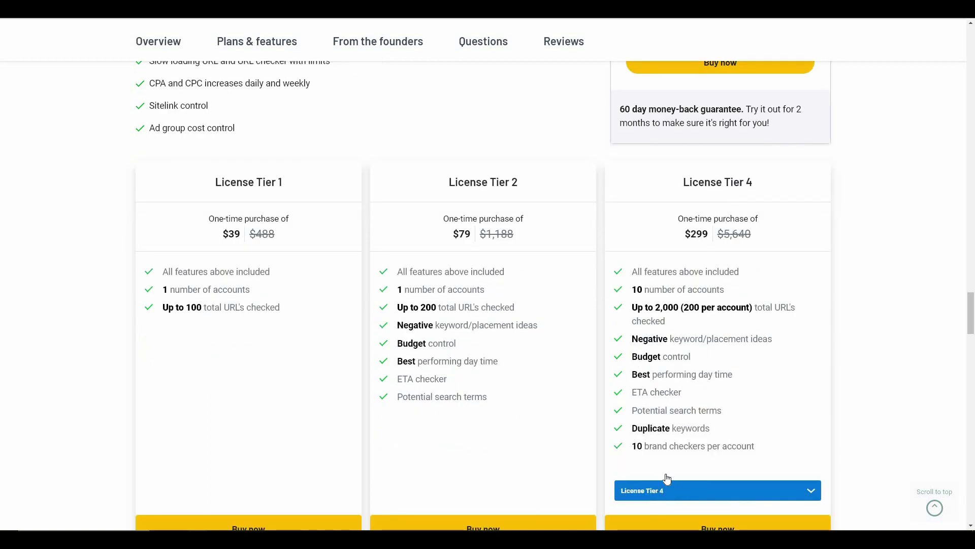
{"action": "left_click", "coordinate": [667, 488]}
{"action": "left_click", "coordinate": [783, 449]}
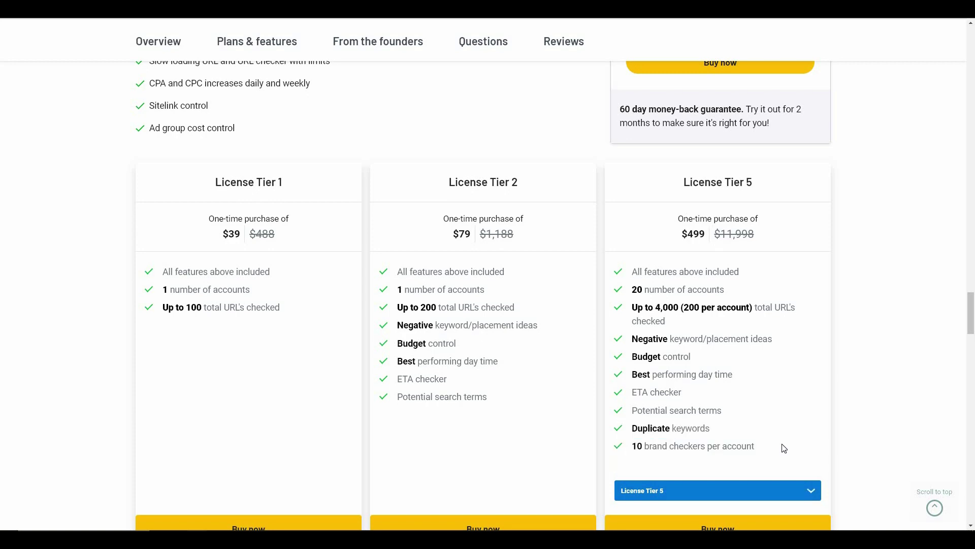
{"action": "scroll", "coordinate": [504, 409], "scroll_direction": "up", "scroll_amount": 2}
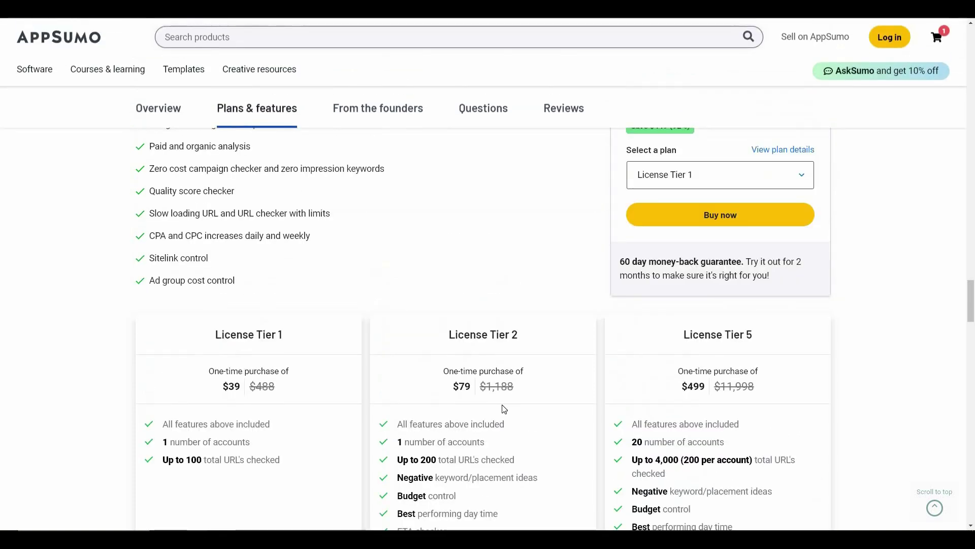
{"action": "scroll", "coordinate": [503, 409], "scroll_direction": "up", "scroll_amount": 2}
{"action": "scroll", "coordinate": [503, 410], "scroll_direction": "up", "scroll_amount": 2}
{"action": "scroll", "coordinate": [503, 410], "scroll_direction": "up", "scroll_amount": 1}
{"action": "scroll", "coordinate": [503, 409], "scroll_direction": "up", "scroll_amount": 4}
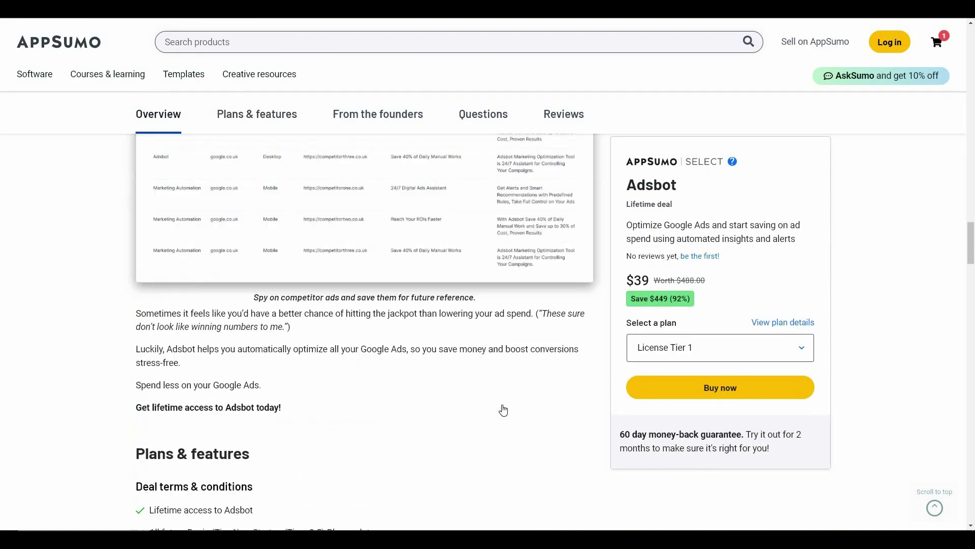
{"action": "scroll", "coordinate": [503, 410], "scroll_direction": "up", "scroll_amount": 2}
{"action": "scroll", "coordinate": [503, 409], "scroll_direction": "up", "scroll_amount": 2}
{"action": "scroll", "coordinate": [503, 410], "scroll_direction": "up", "scroll_amount": 3}
{"action": "scroll", "coordinate": [503, 409], "scroll_direction": "up", "scroll_amount": 2}
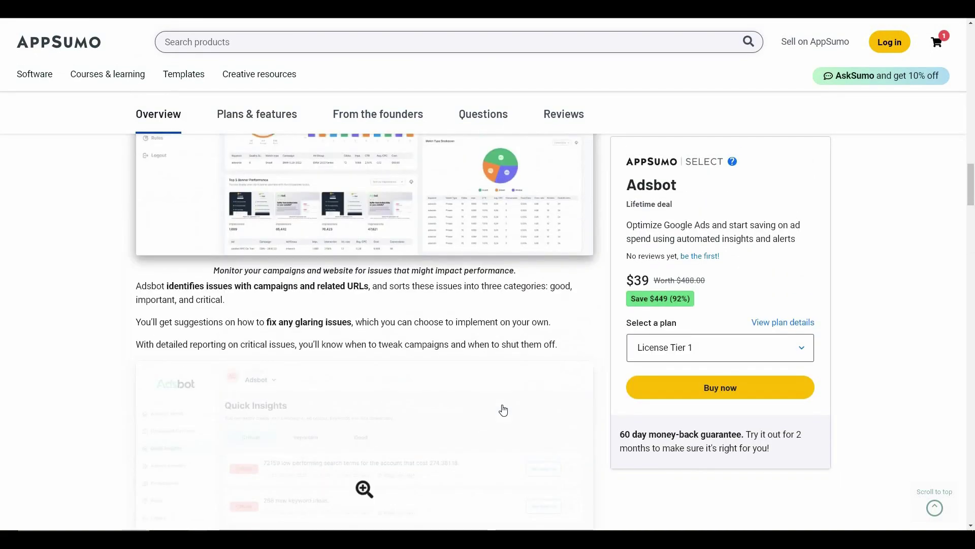
{"action": "scroll", "coordinate": [503, 409], "scroll_direction": "up", "scroll_amount": 2}
{"action": "scroll", "coordinate": [503, 409], "scroll_direction": "up", "scroll_amount": 2}
{"action": "scroll", "coordinate": [504, 409], "scroll_direction": "up", "scroll_amount": 2}
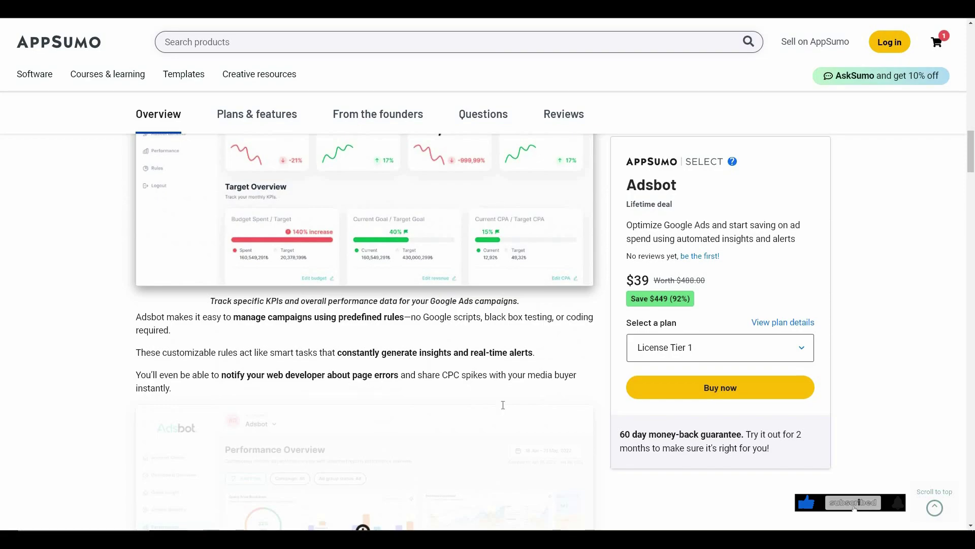
{"action": "scroll", "coordinate": [502, 409], "scroll_direction": "up", "scroll_amount": 4}
{"action": "scroll", "coordinate": [503, 409], "scroll_direction": "up", "scroll_amount": 2}
{"action": "scroll", "coordinate": [502, 410], "scroll_direction": "up", "scroll_amount": 4}
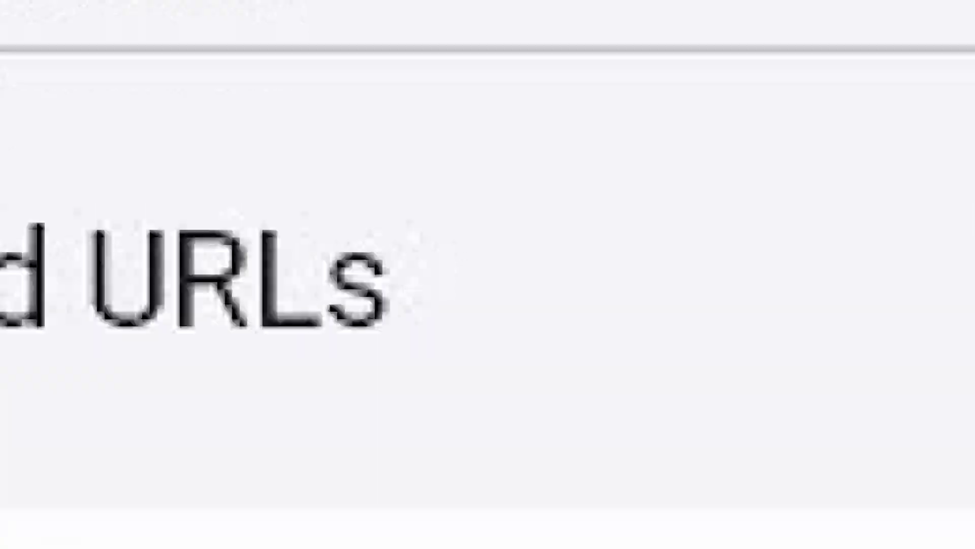